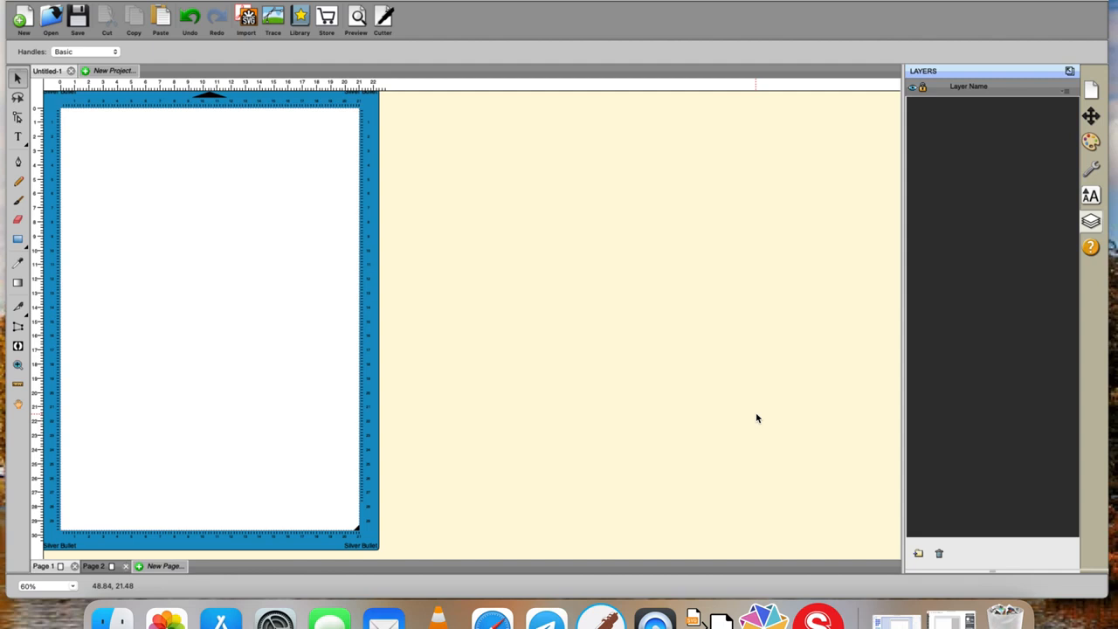
- Load christmas-1072939_1920.jpg from Downloads into the Trace Image tool
click(274, 19)
click(417, 145)
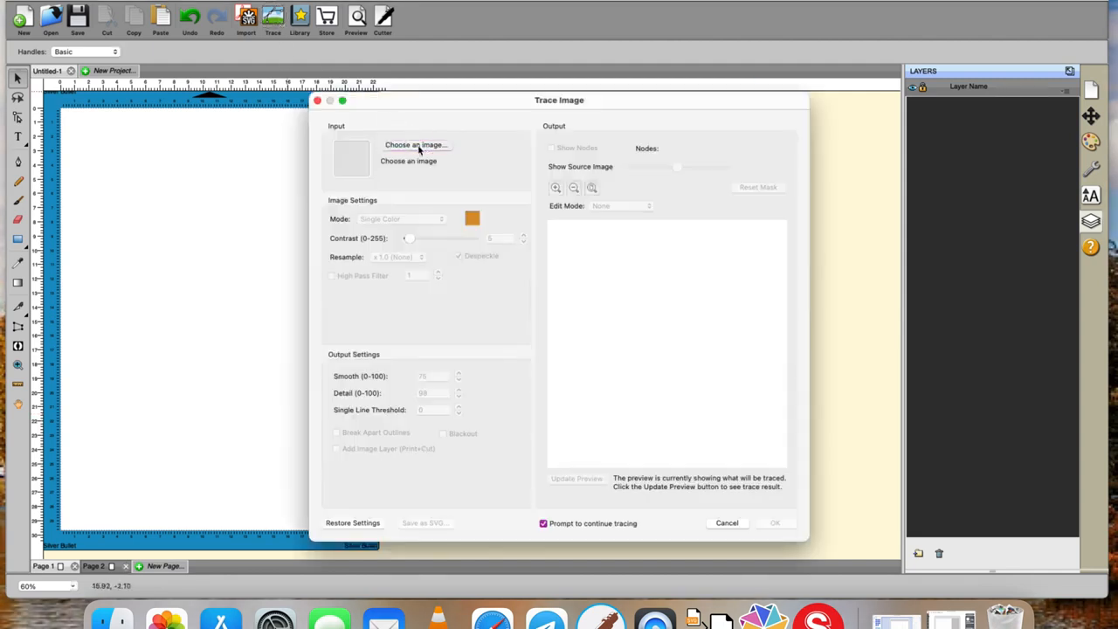
click(369, 210)
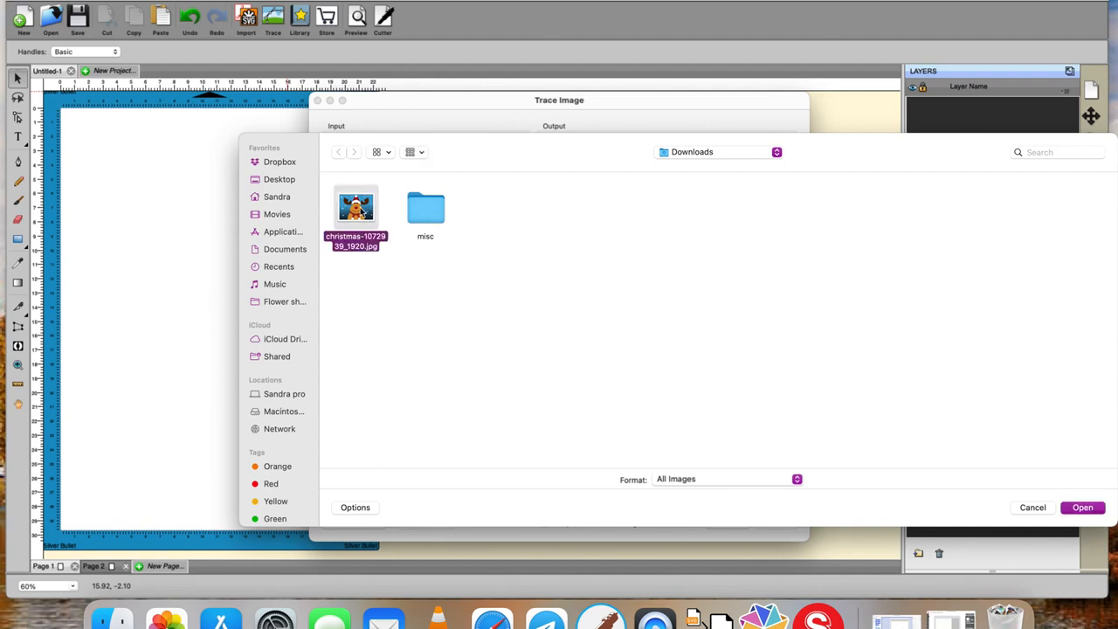
click(1080, 508)
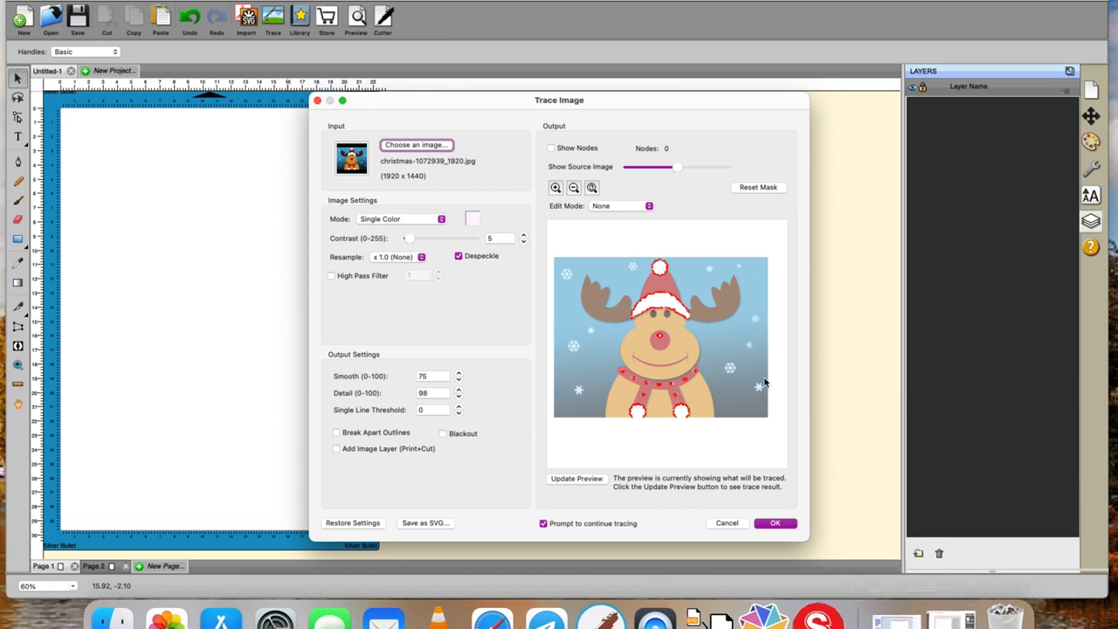
- Trace the white hat trim and pom-poms in Single Color mode with Break Apart Outlines enabled, finishing without adding more layers
click(442, 223)
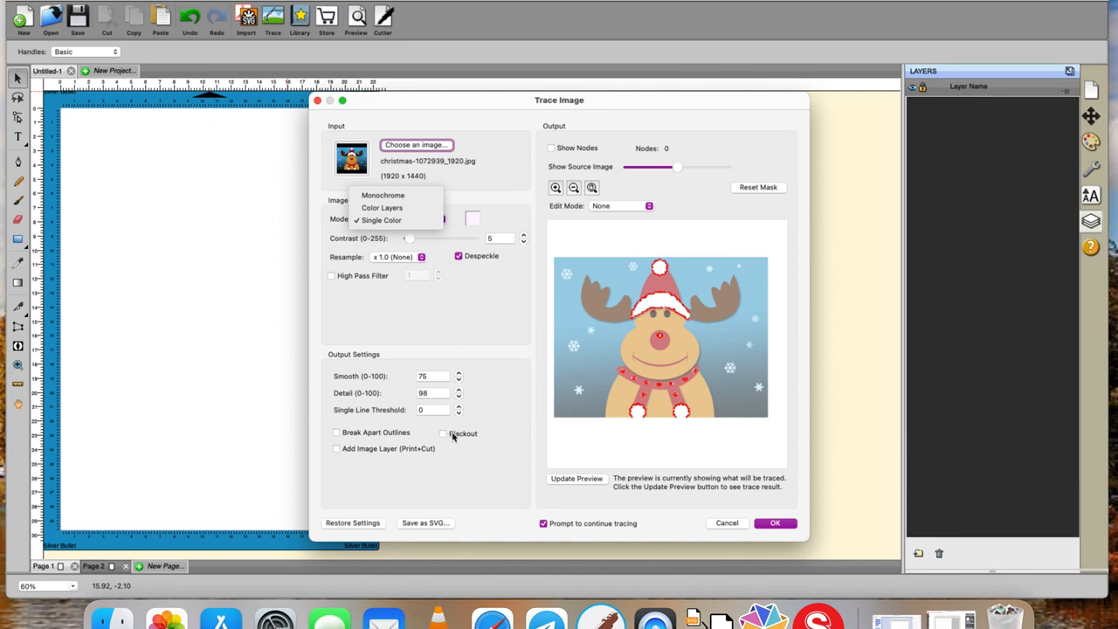
click(367, 432)
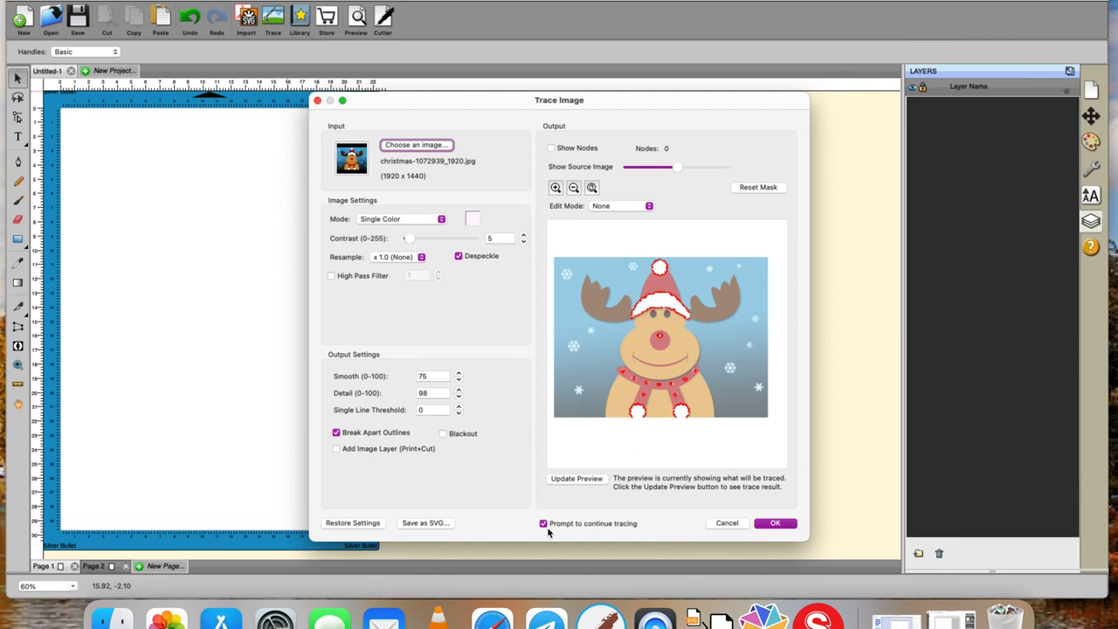
click(473, 218)
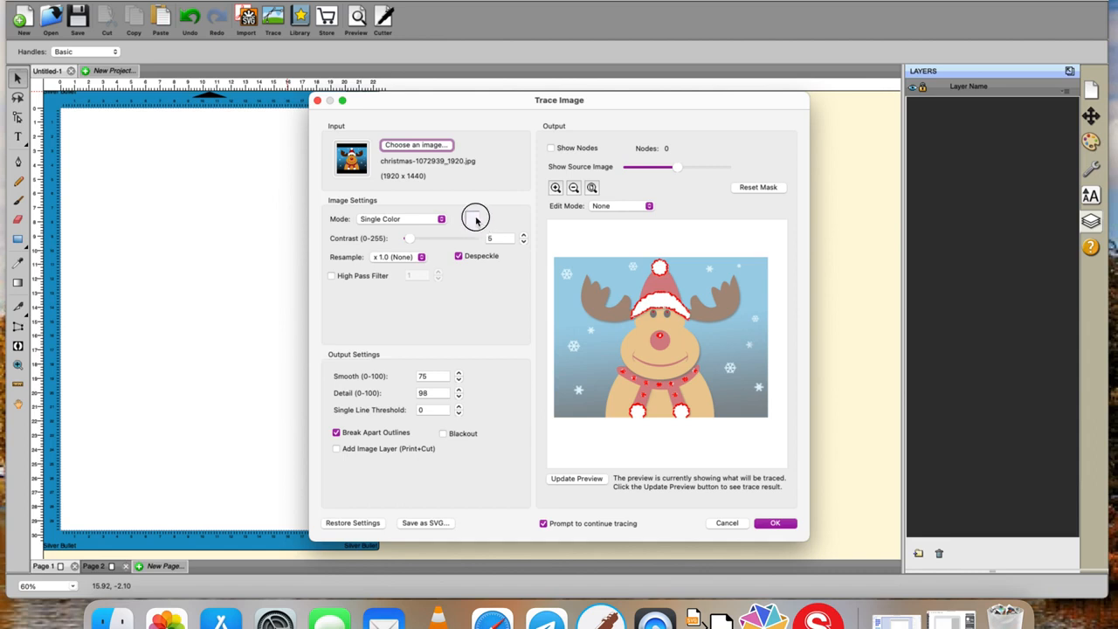
click(663, 303)
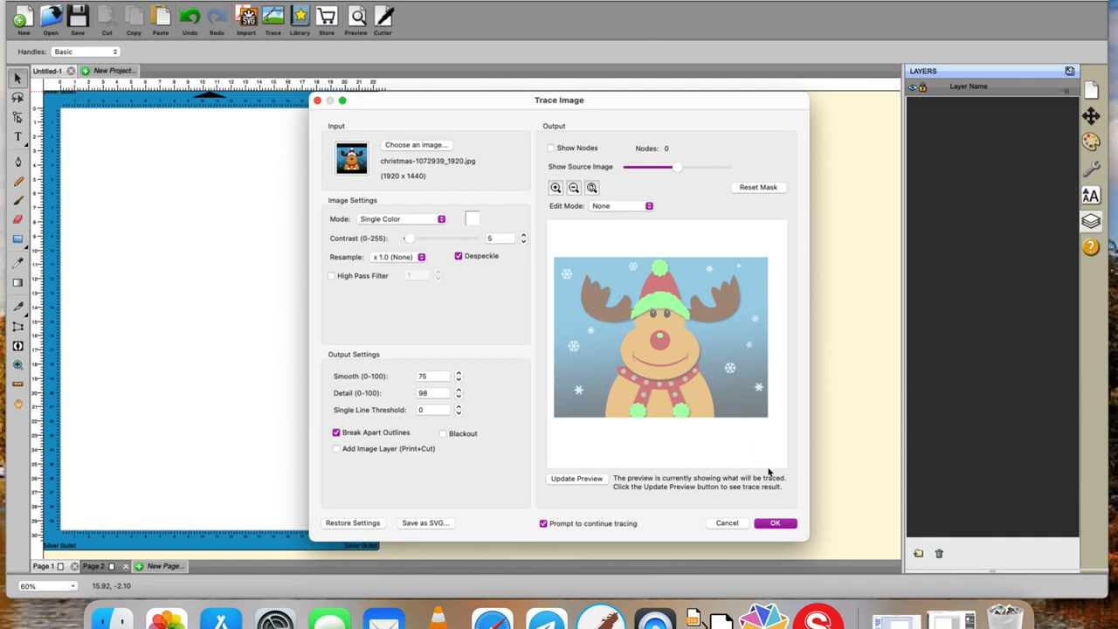
click(776, 523)
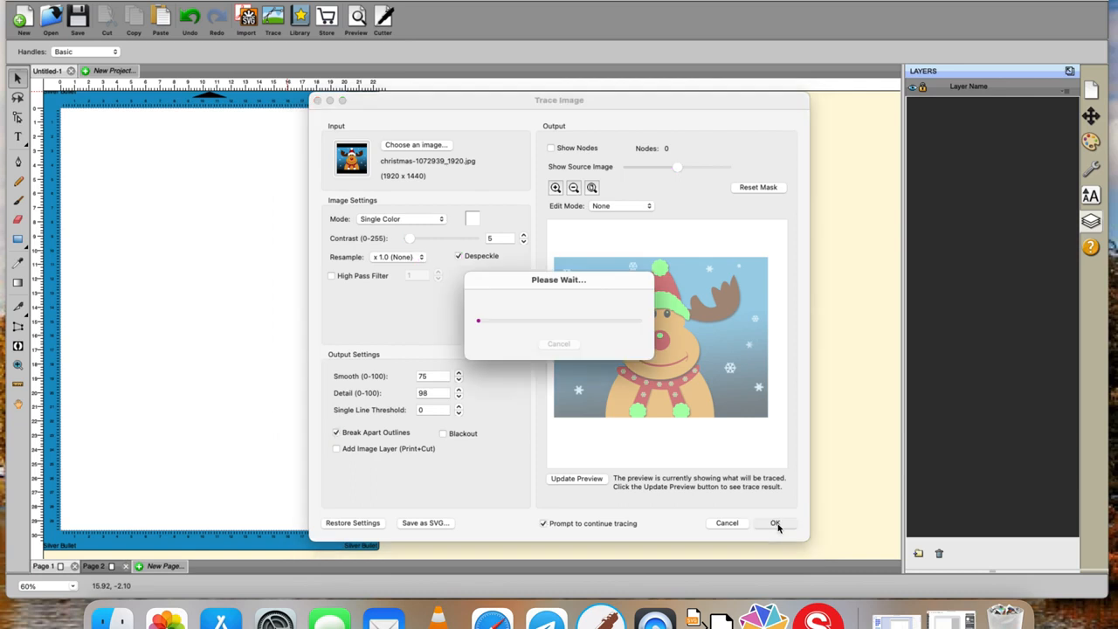
click(471, 251)
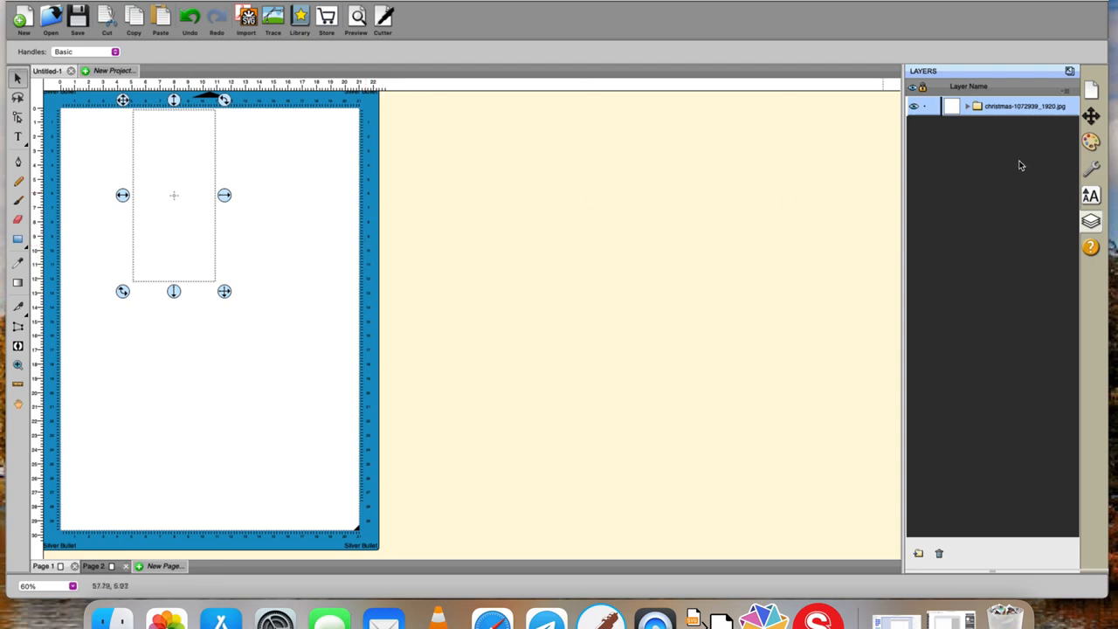
- Give the traced white shapes a black stroke and a white FFFFFF fill
click(1092, 141)
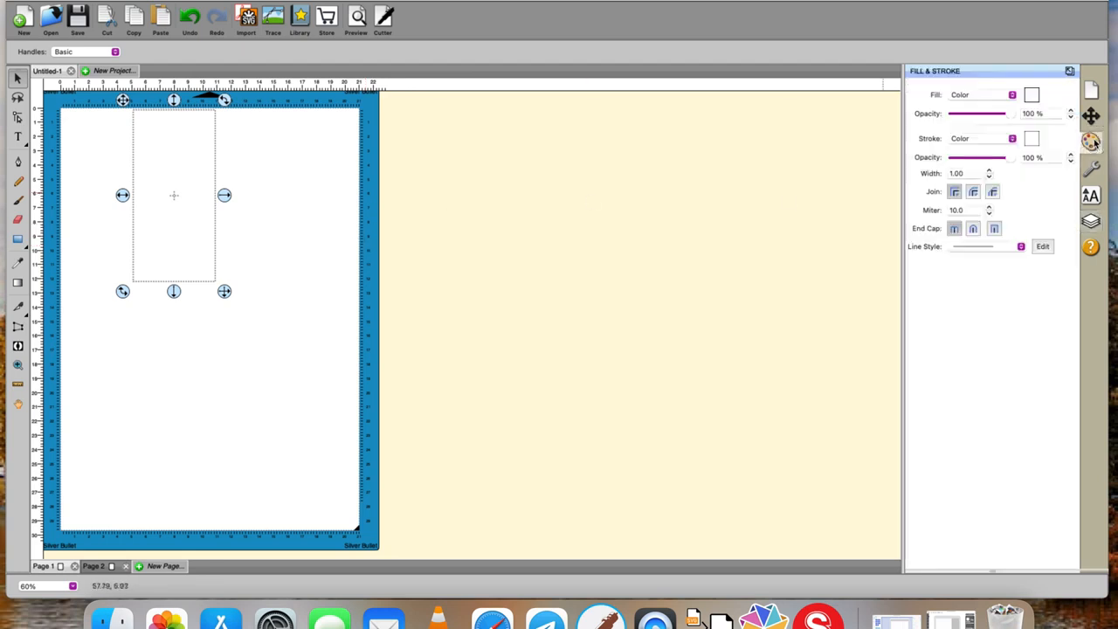
click(1031, 140)
click(579, 252)
click(697, 431)
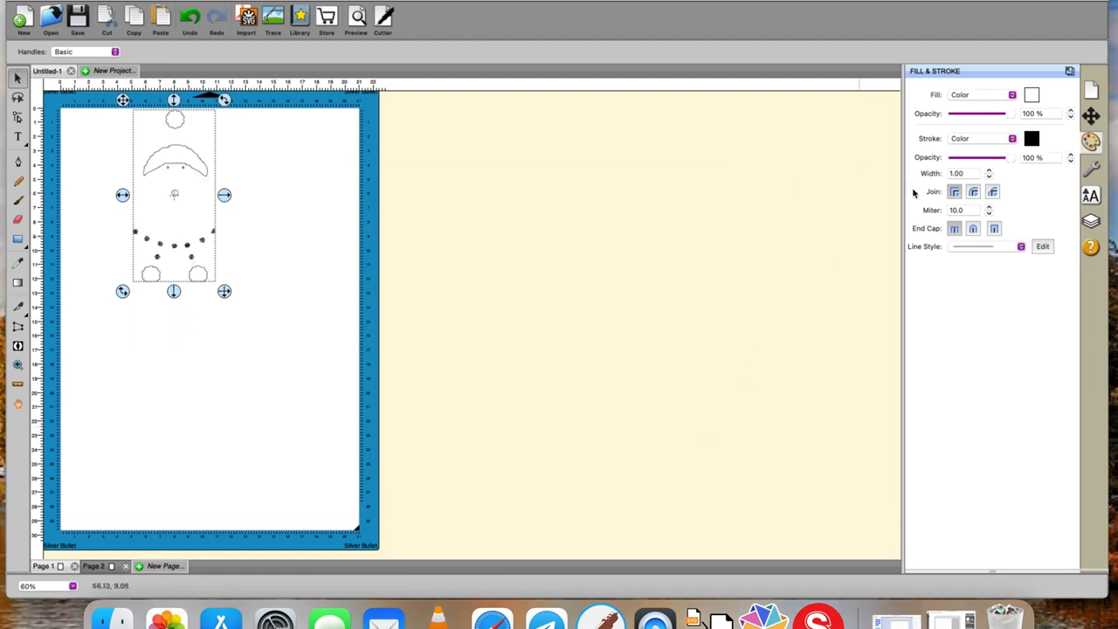
click(1034, 99)
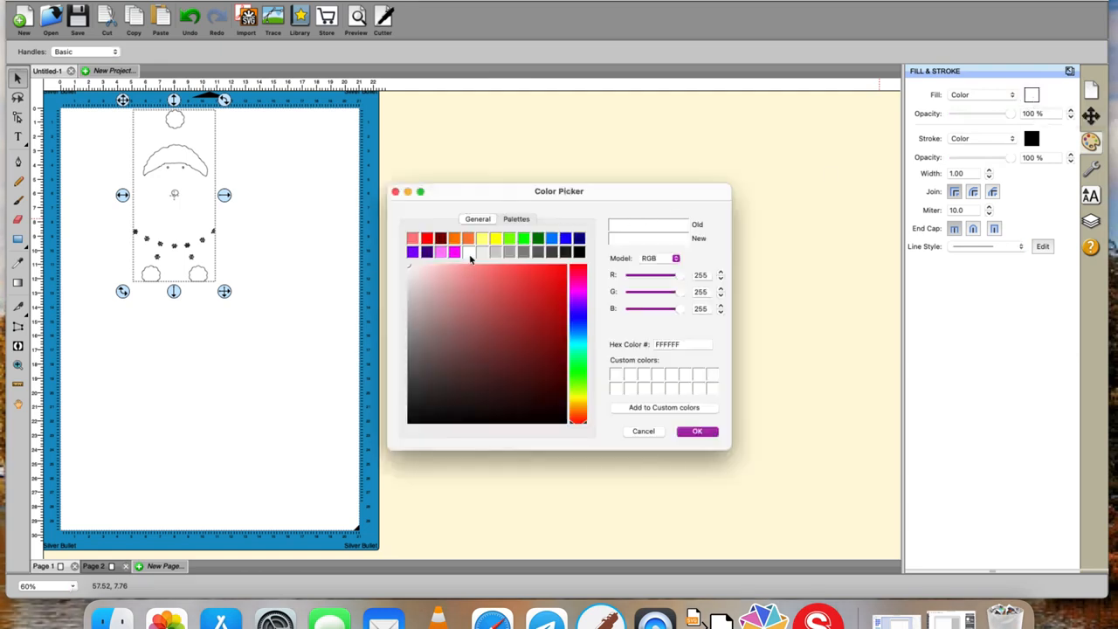
click(689, 432)
- Load christmas-1072939_1920.jpg into a new image trace to add the remaining colours
click(273, 21)
click(410, 145)
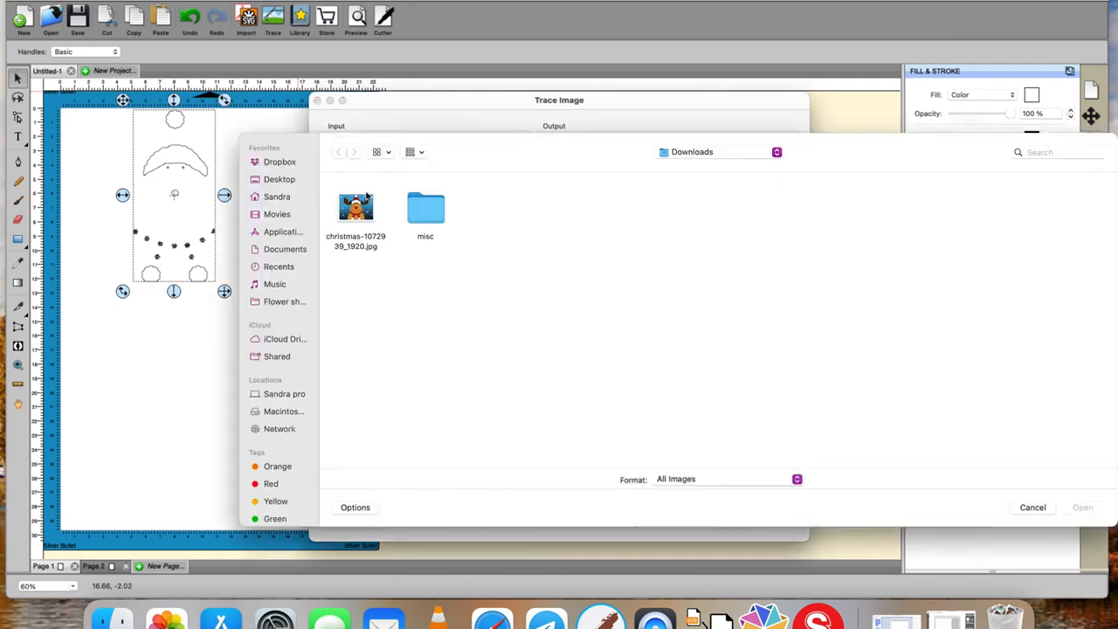
click(365, 203)
click(1083, 508)
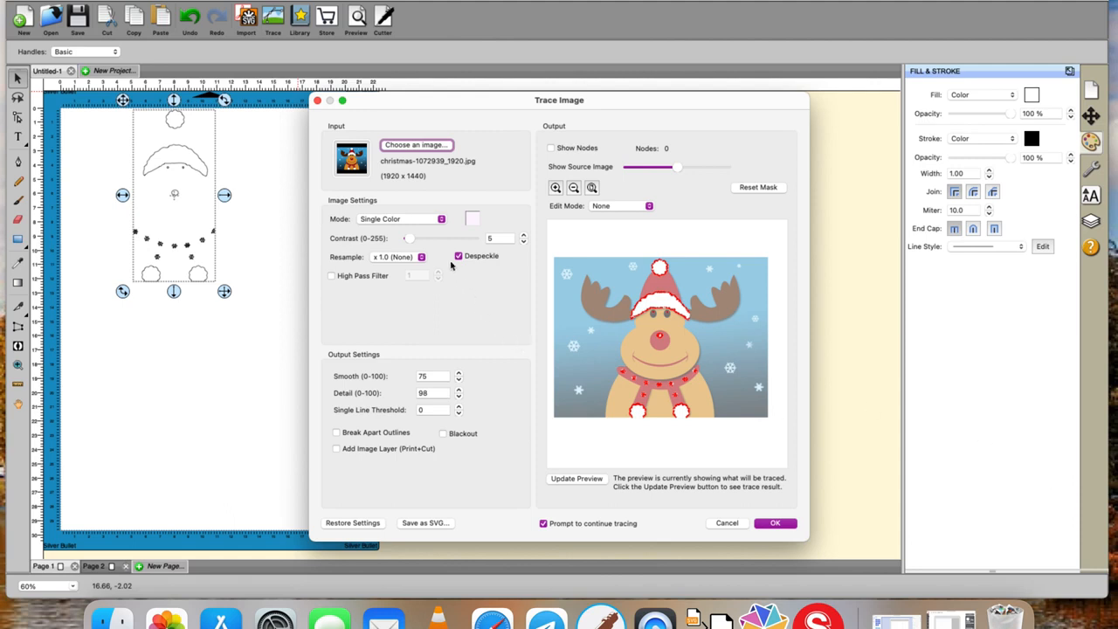
- Trace the red areas by sampling the hat in Single Color mode, and continue tracing for more layers
click(471, 225)
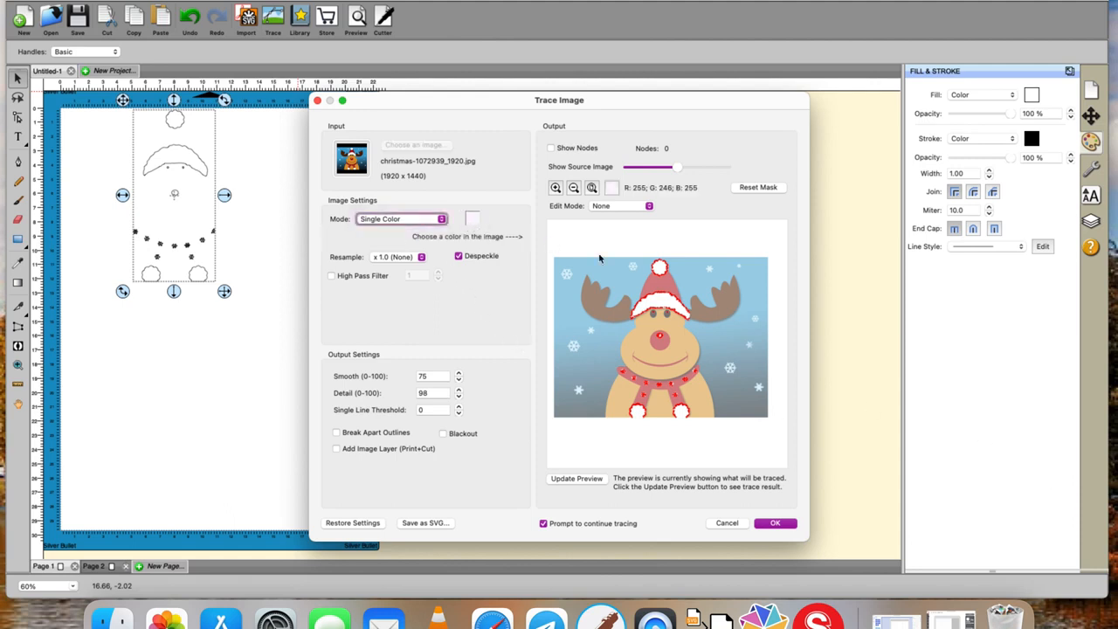
click(657, 283)
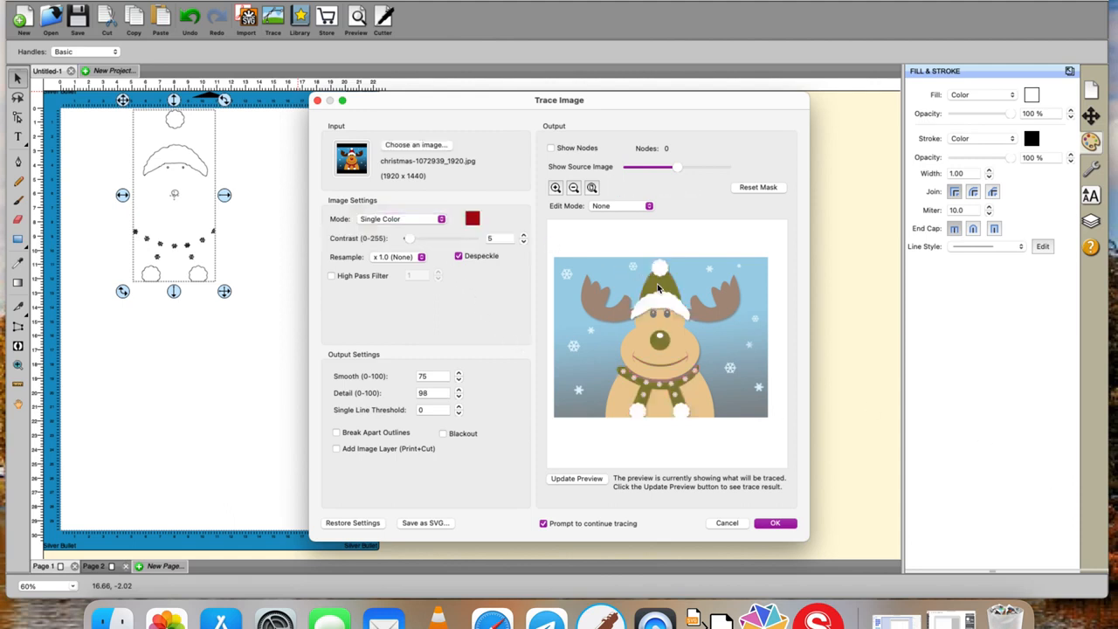
click(780, 524)
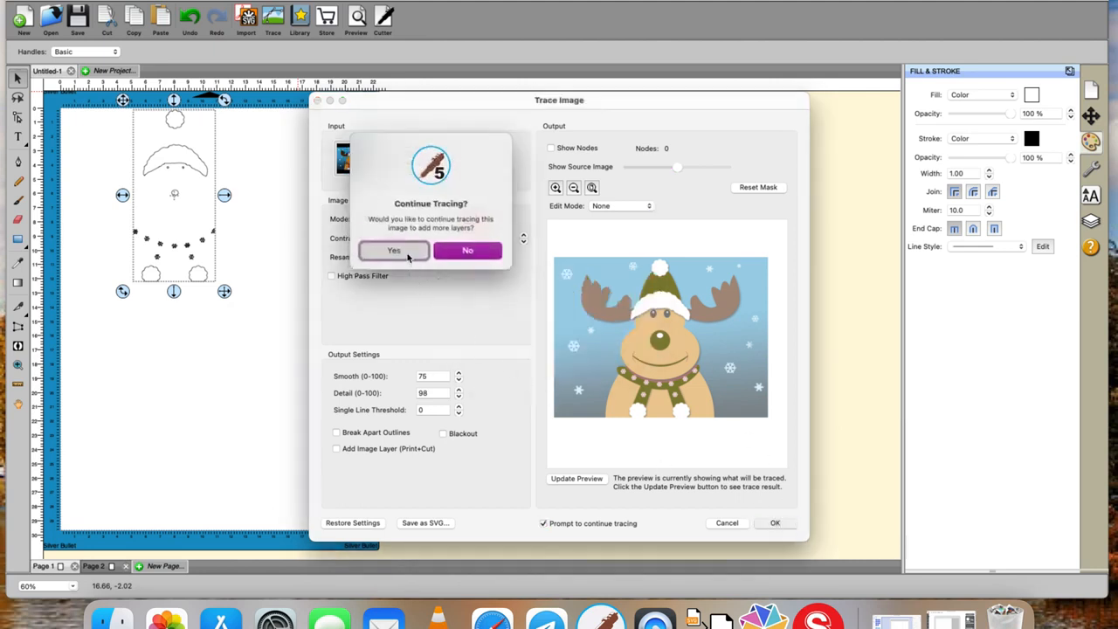
click(409, 254)
- Trace the dark brown antlers as a single-colour layer and continue tracing the image
click(474, 219)
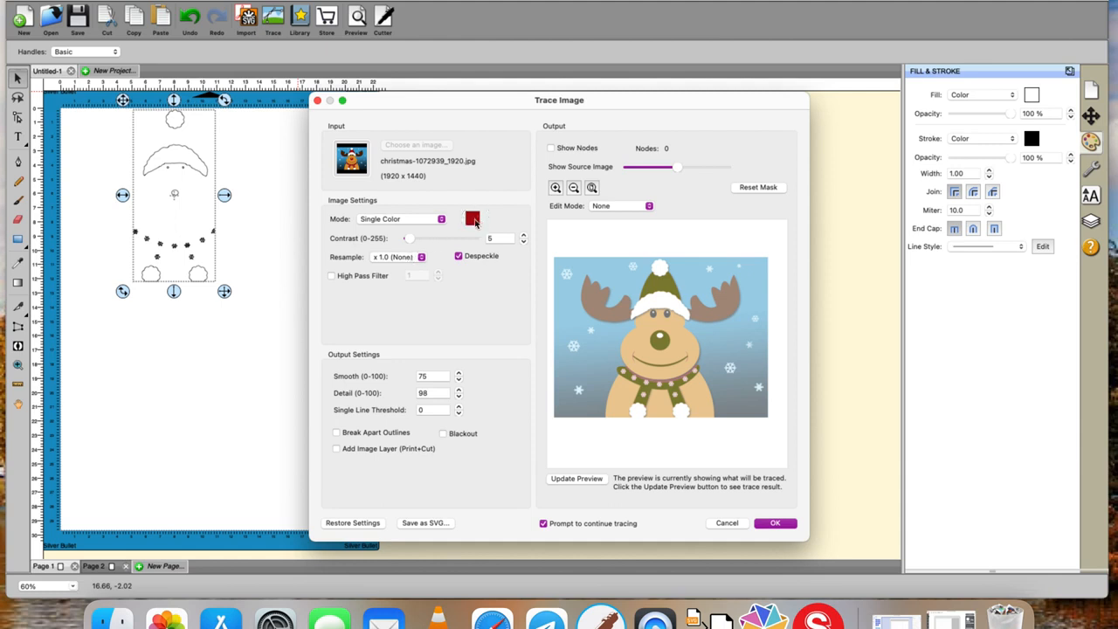
click(596, 307)
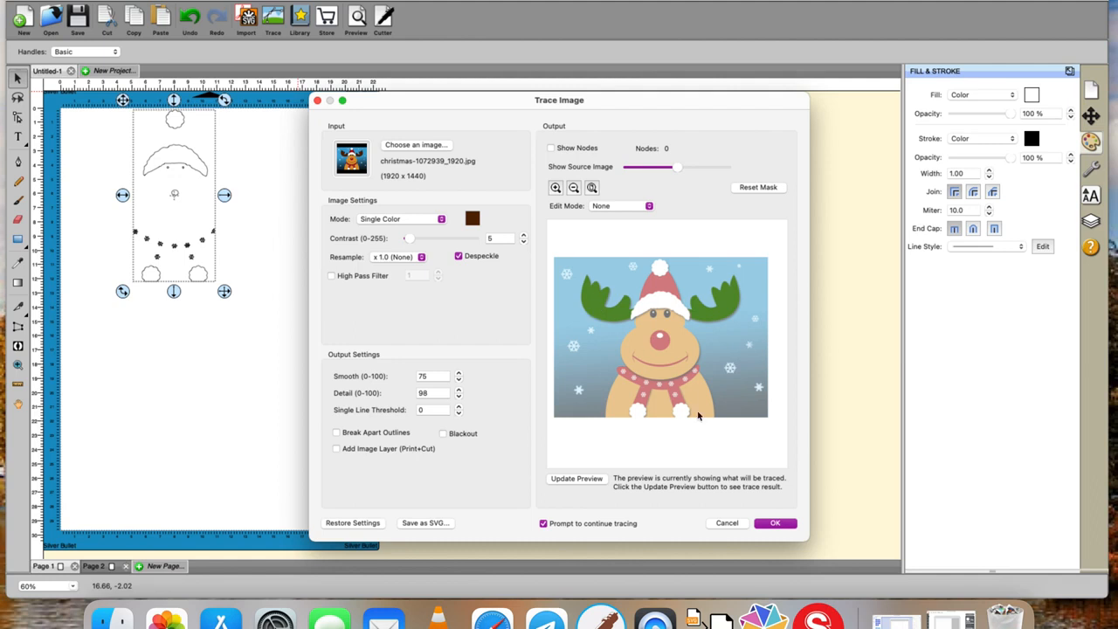
click(769, 524)
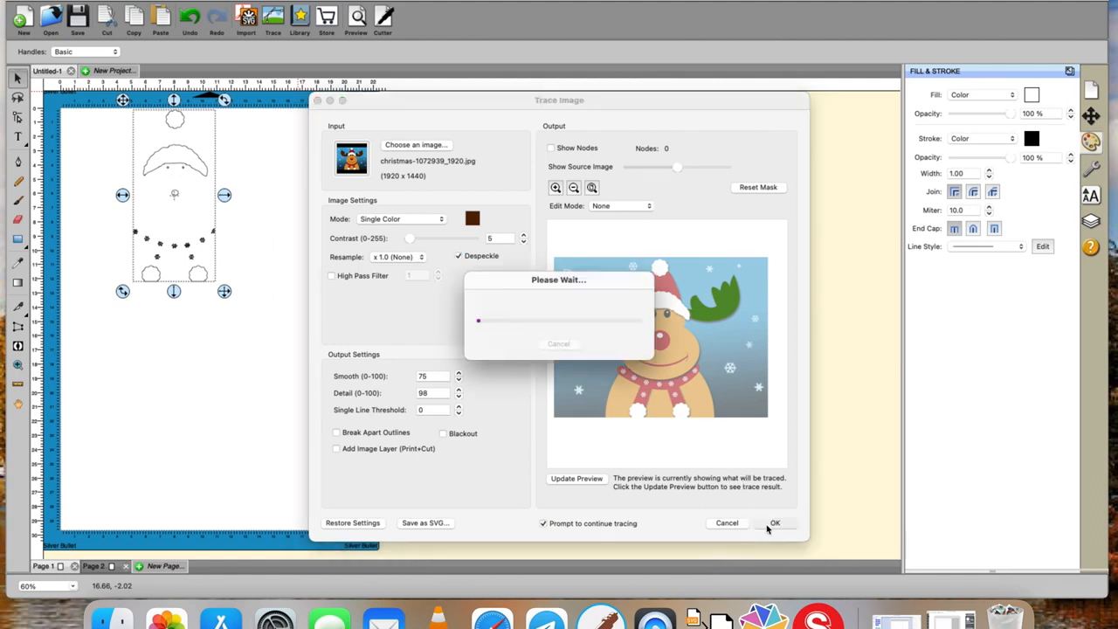
click(384, 250)
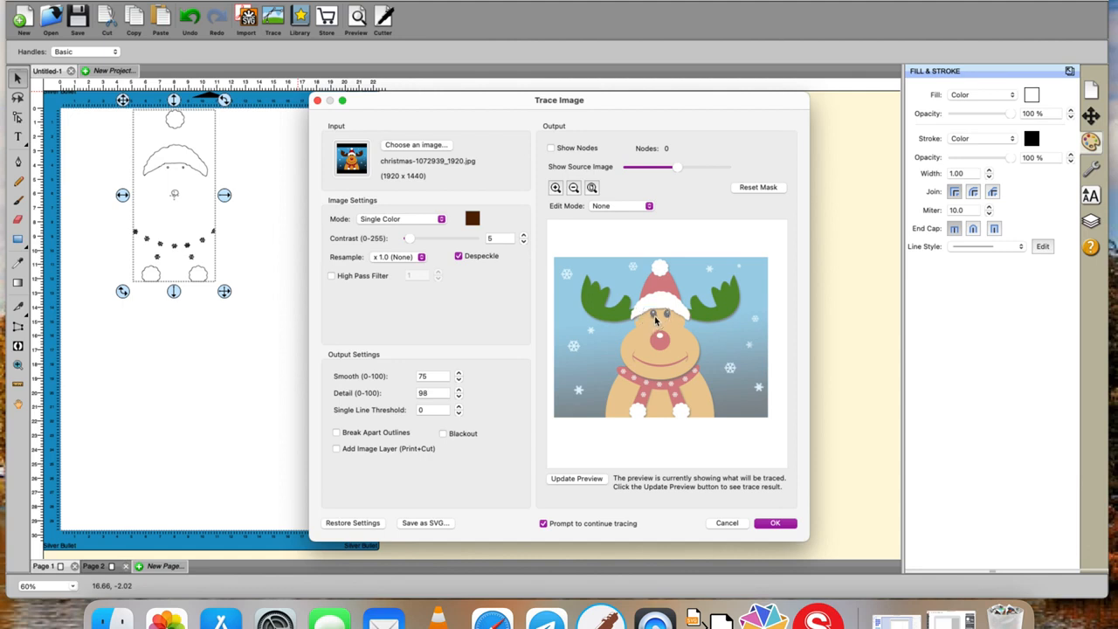
- Trace the reindeer's black eyes as a single-colour layer and continue tracing the image
click(473, 219)
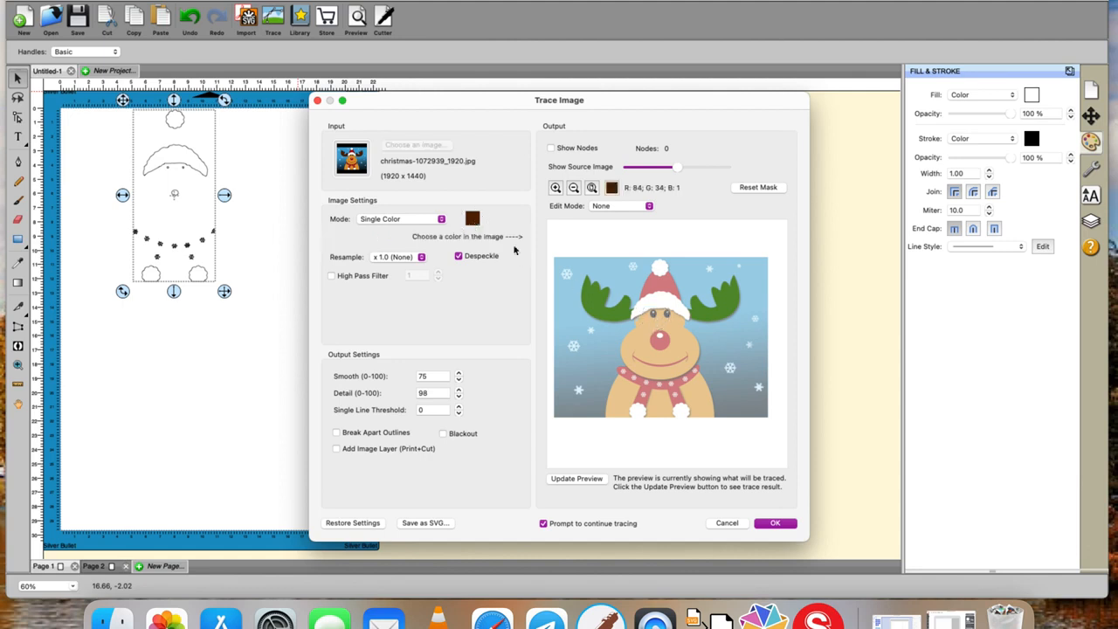
click(655, 316)
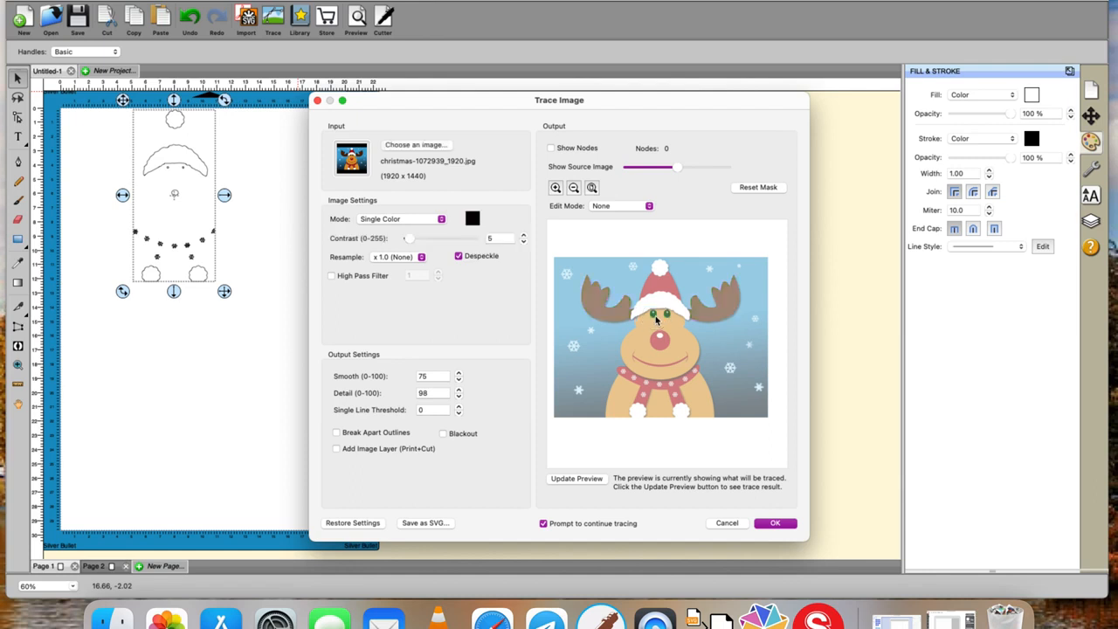
click(776, 524)
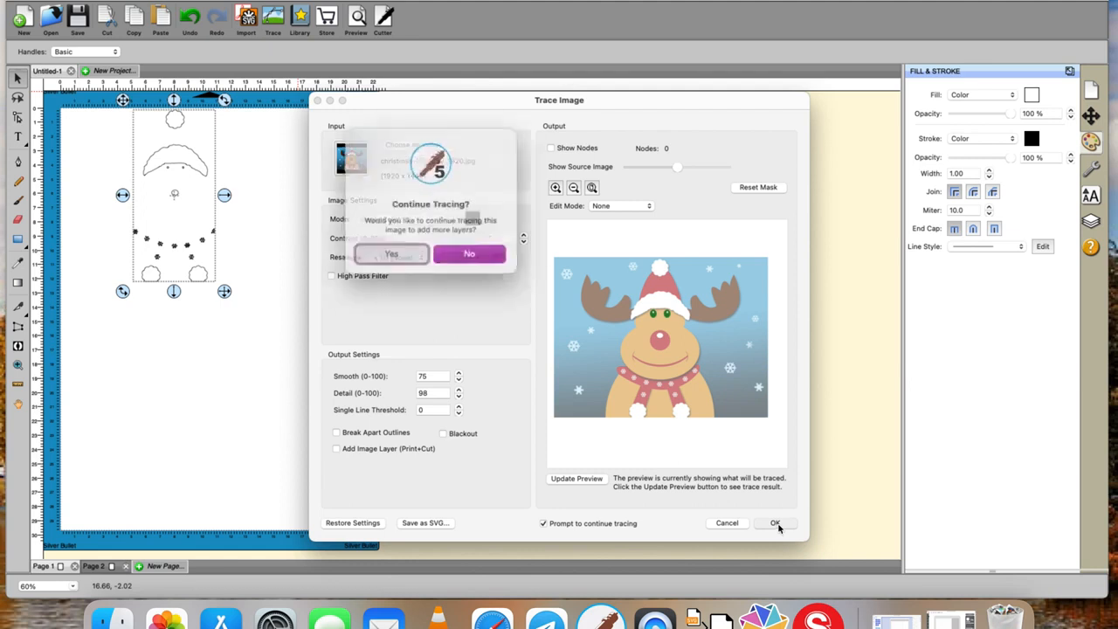
click(407, 253)
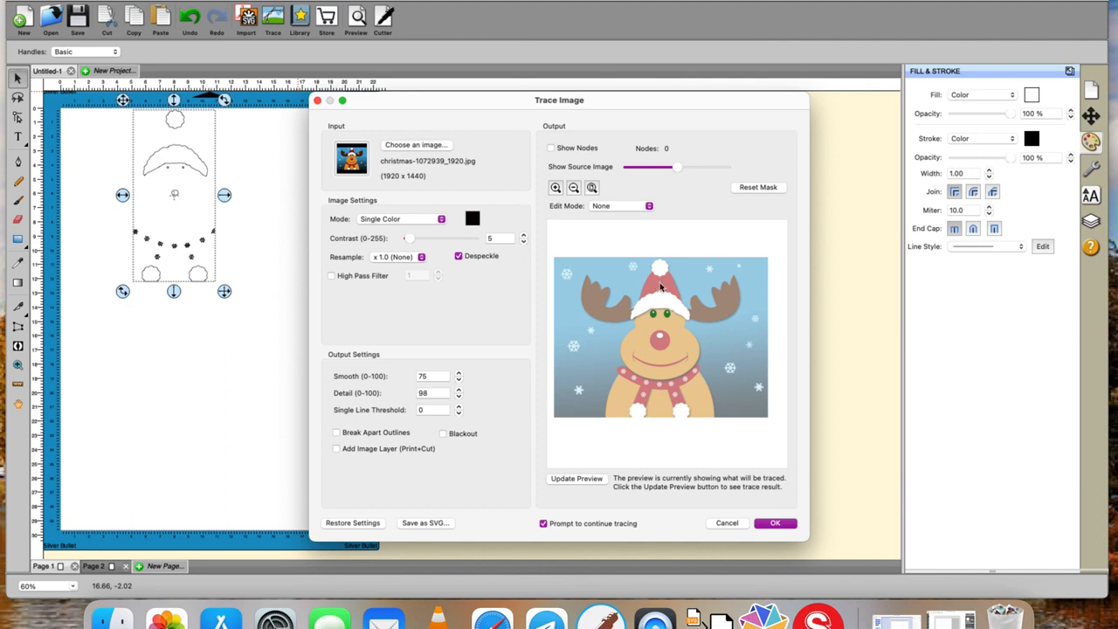
- Trace the red areas again by sampling the hat, and continue tracing for another layer
click(474, 219)
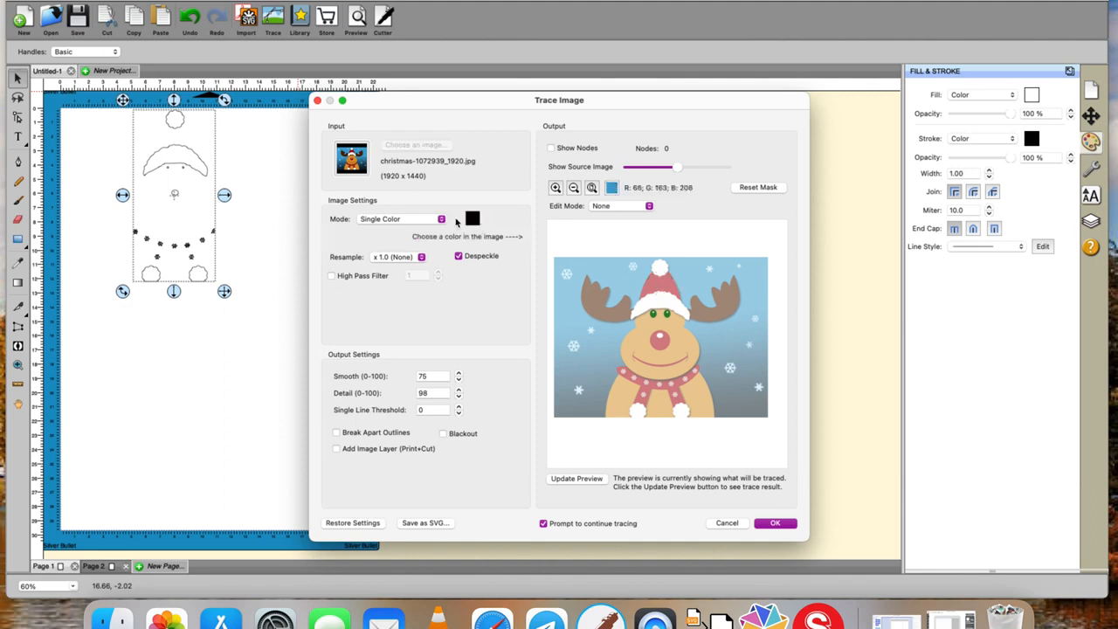
click(657, 289)
click(773, 524)
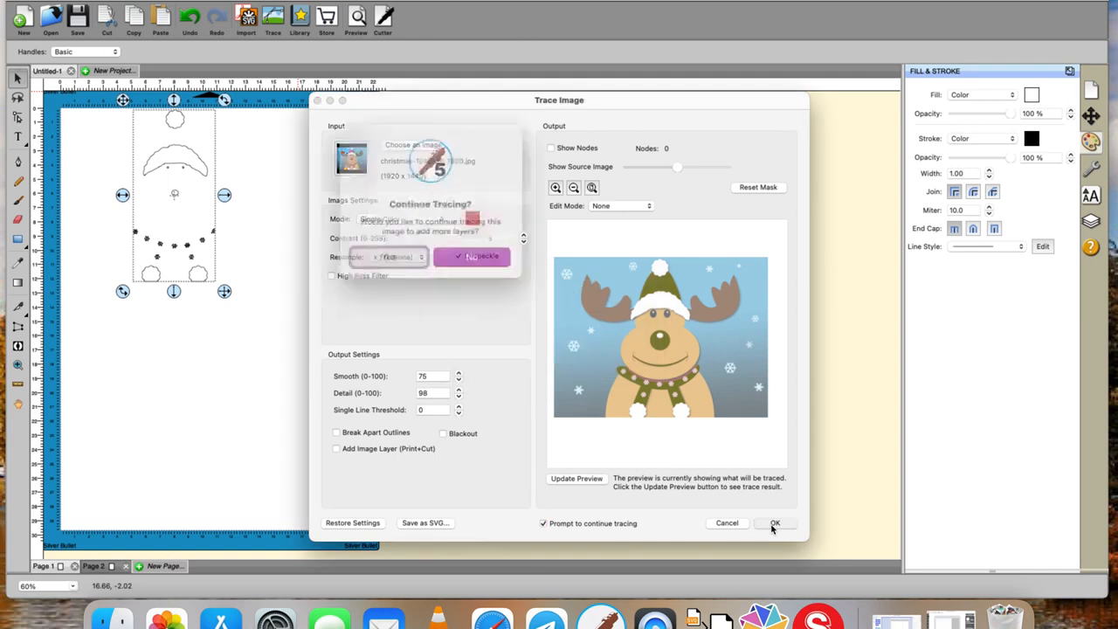
click(413, 251)
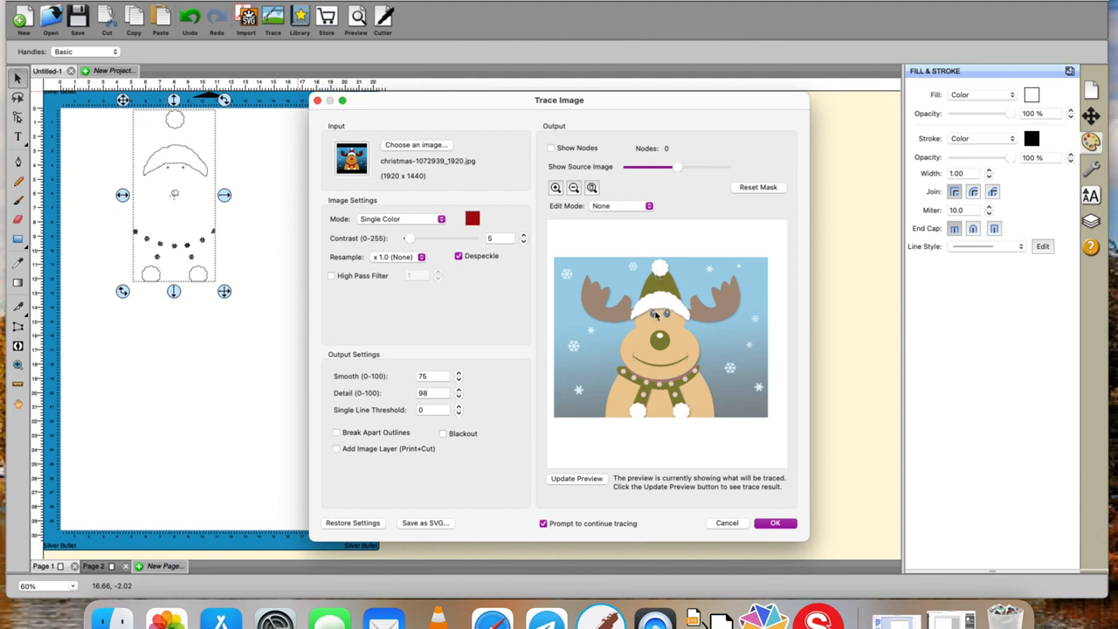
- Trace the reindeer's tan face and body as a single-colour layer and finish tracing the image
click(473, 220)
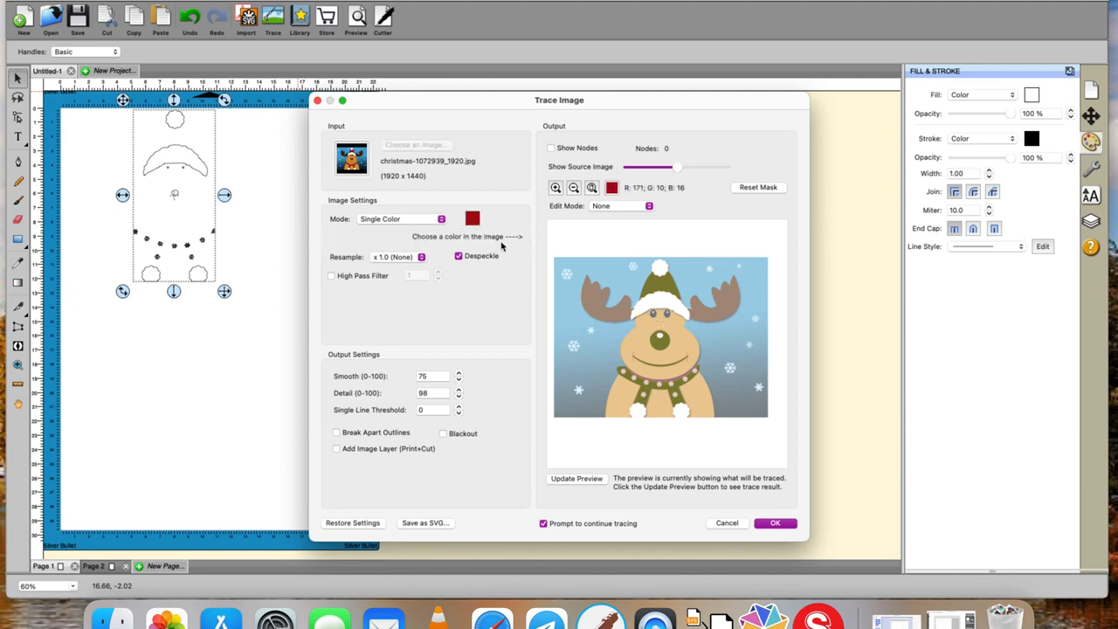
click(640, 349)
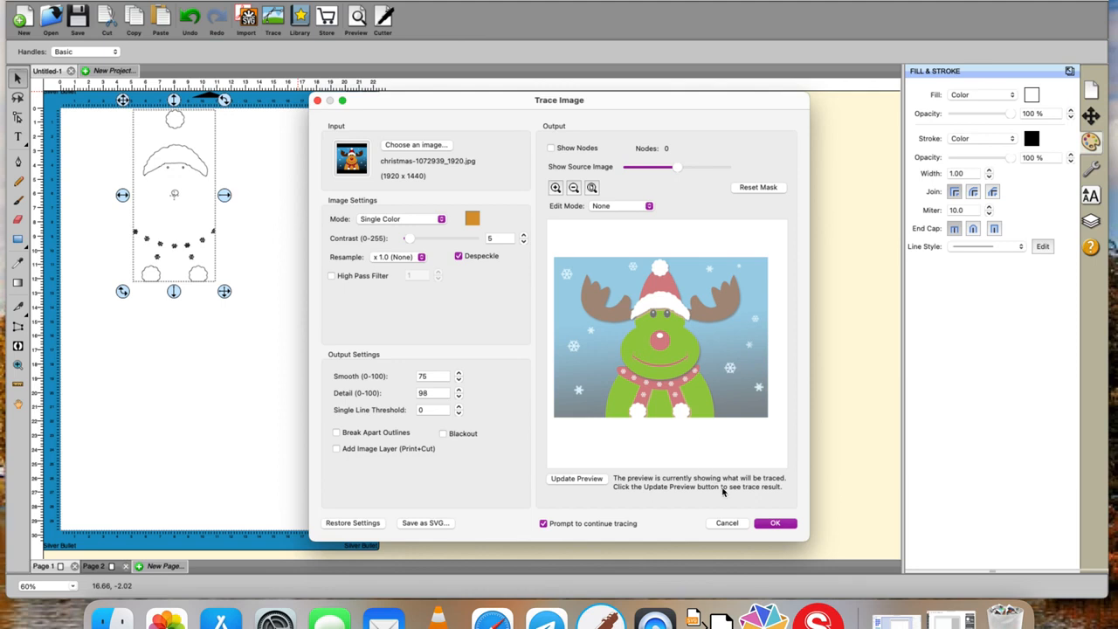
click(771, 525)
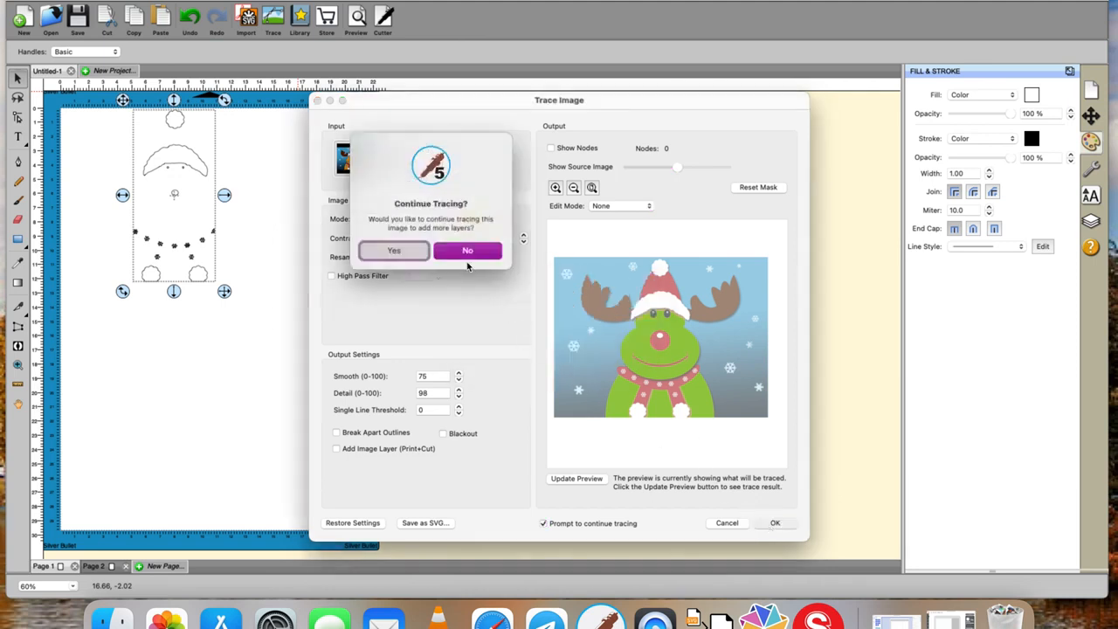
click(466, 252)
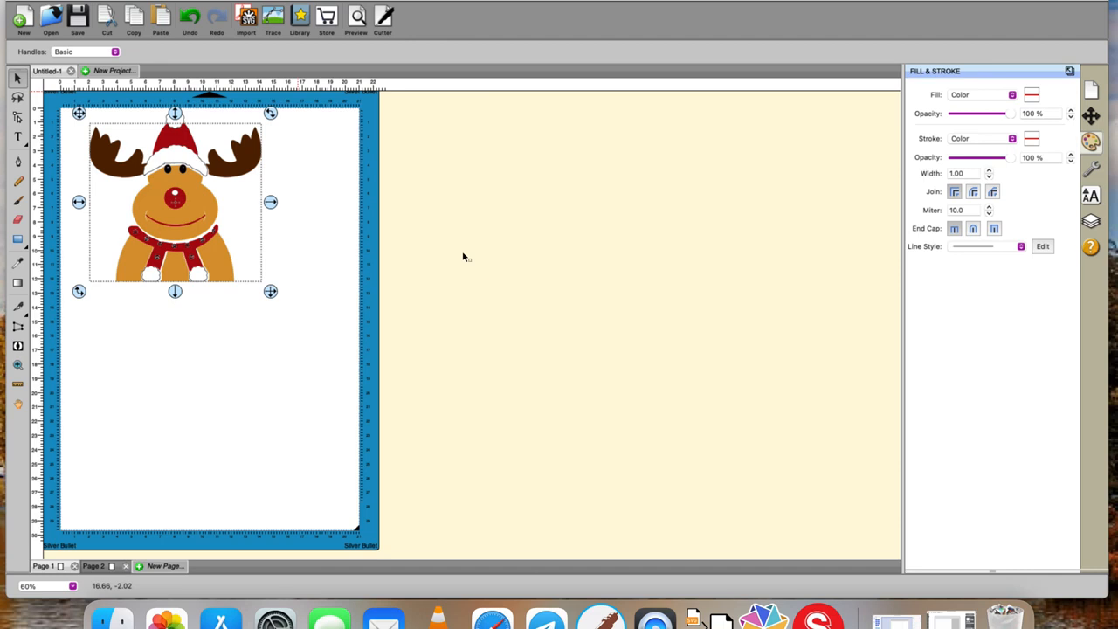
- Select all the traced reindeer layers, move them together to the middle of the mat, and deselect them
click(363, 195)
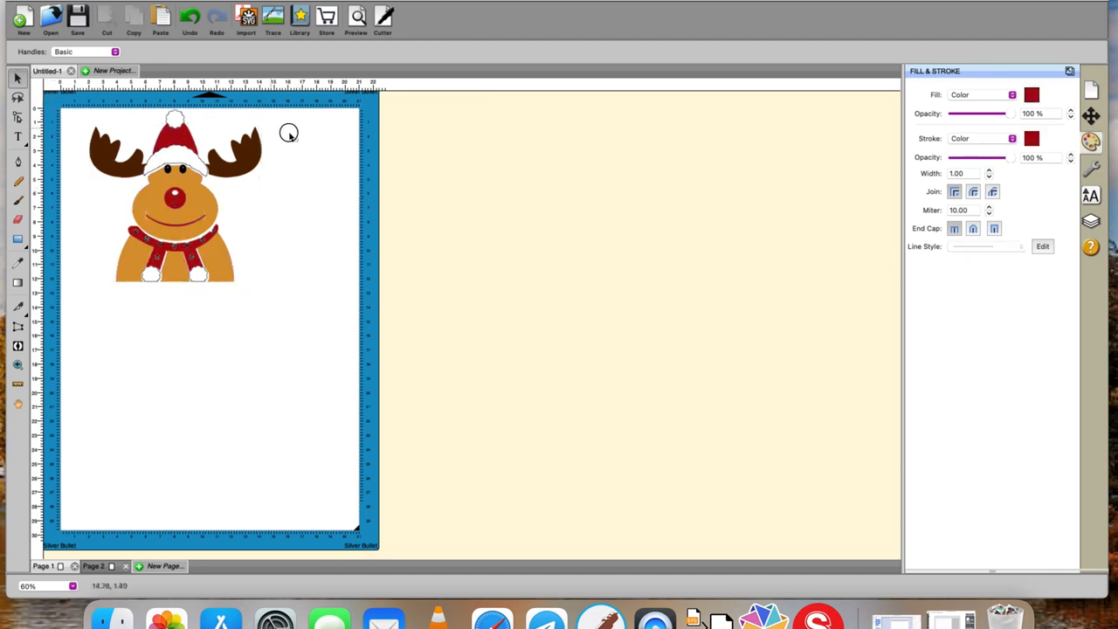
drag(50, 96, 411, 403)
drag(200, 194, 234, 305)
click(461, 369)
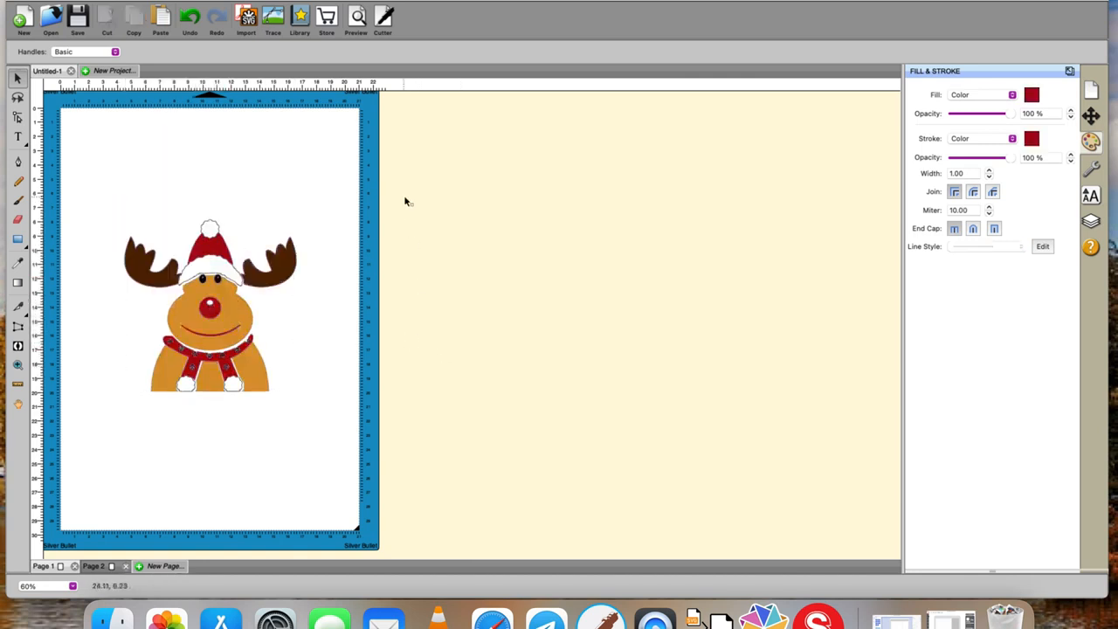
- Show the design as outlines only and duplicate the whole reindeer with copy and paste
click(396, 0)
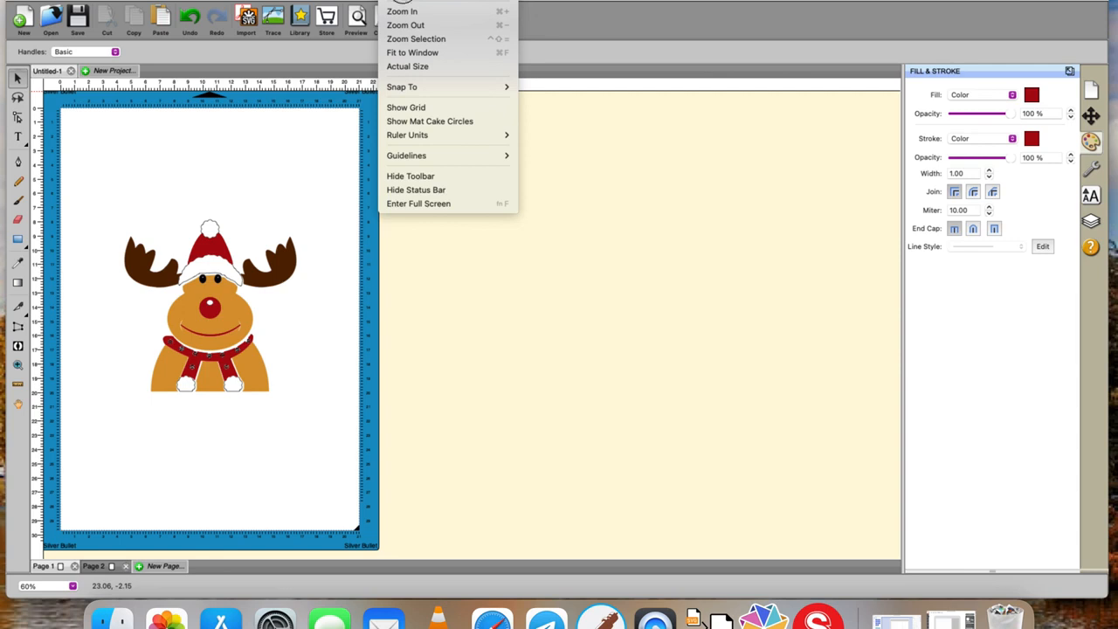
click(402, 0)
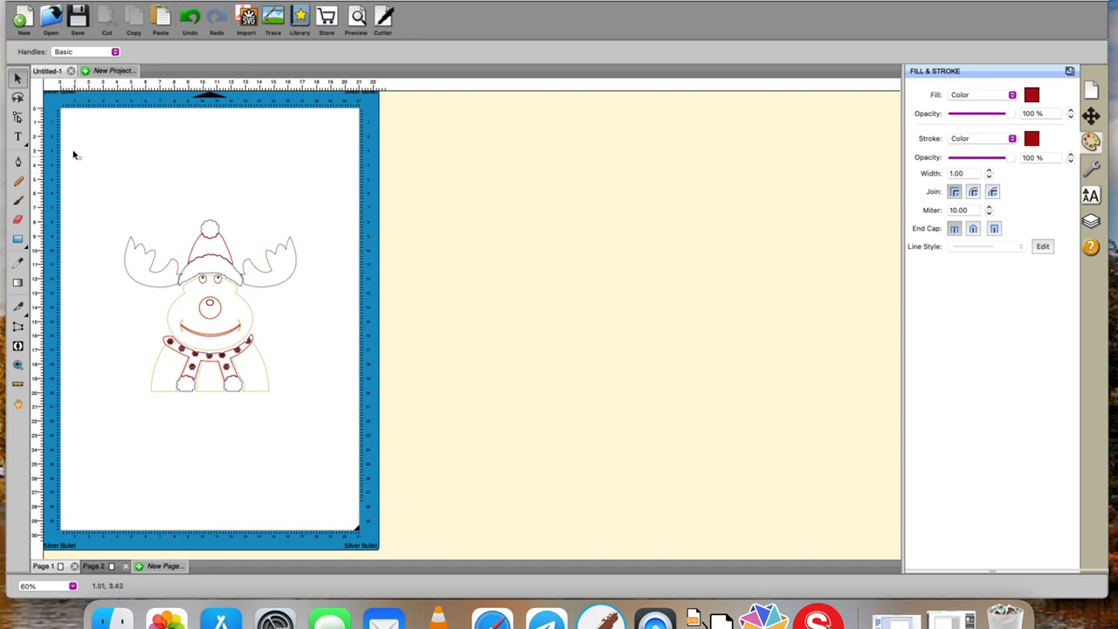
drag(73, 173, 400, 499)
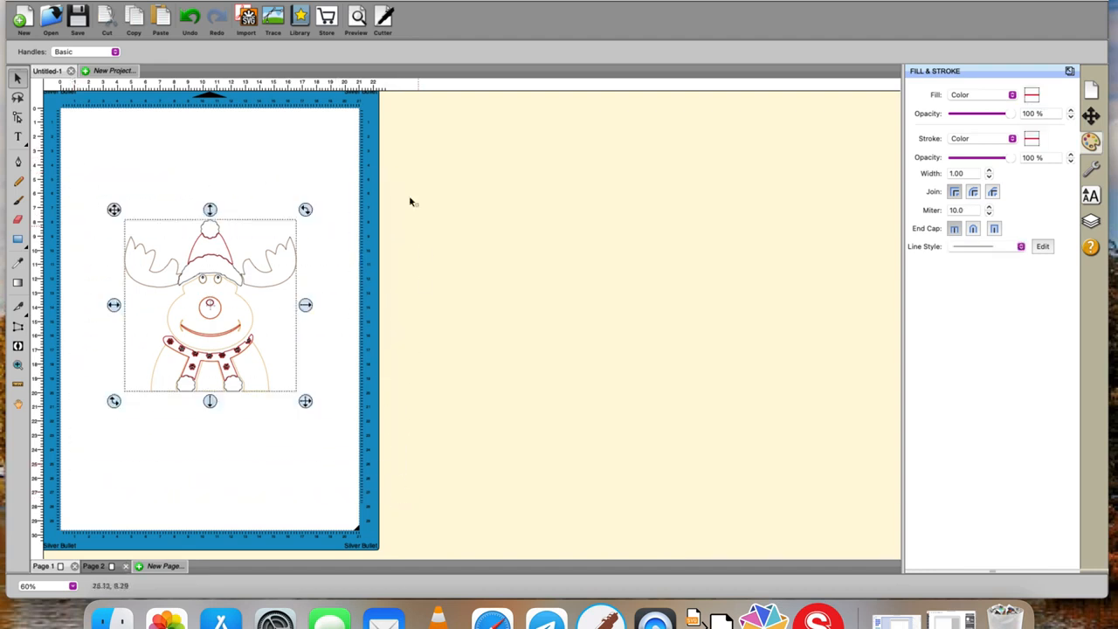
click(137, 22)
click(159, 23)
- Move the pasted reindeer copy horizontally off the mat into the empty area beside it
key(Right)
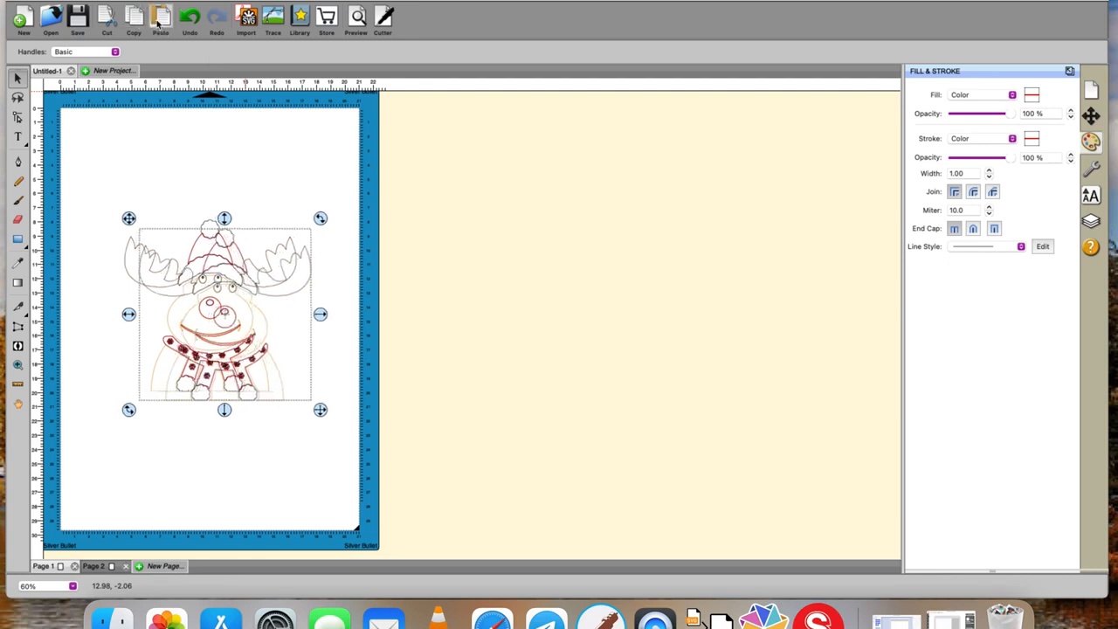
key(Right)
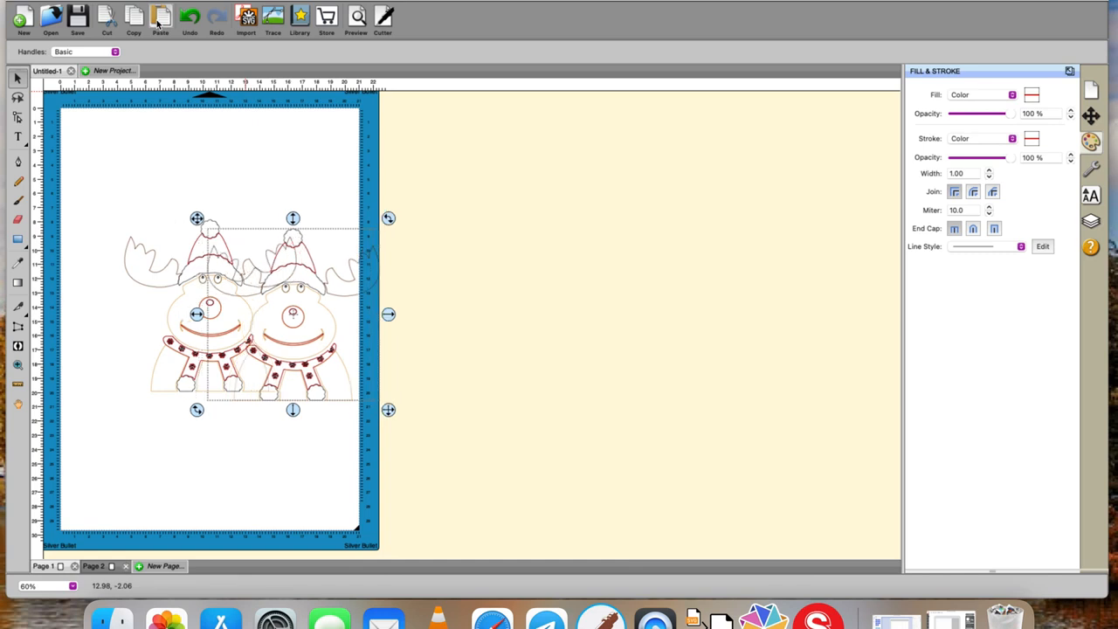
key(Right)
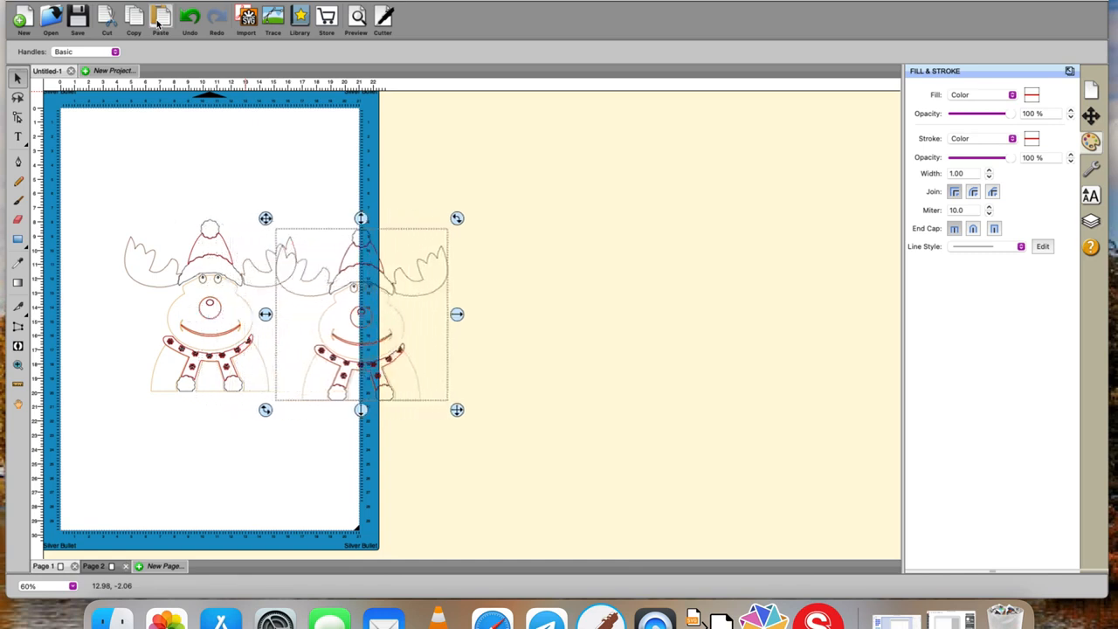
key(Right)
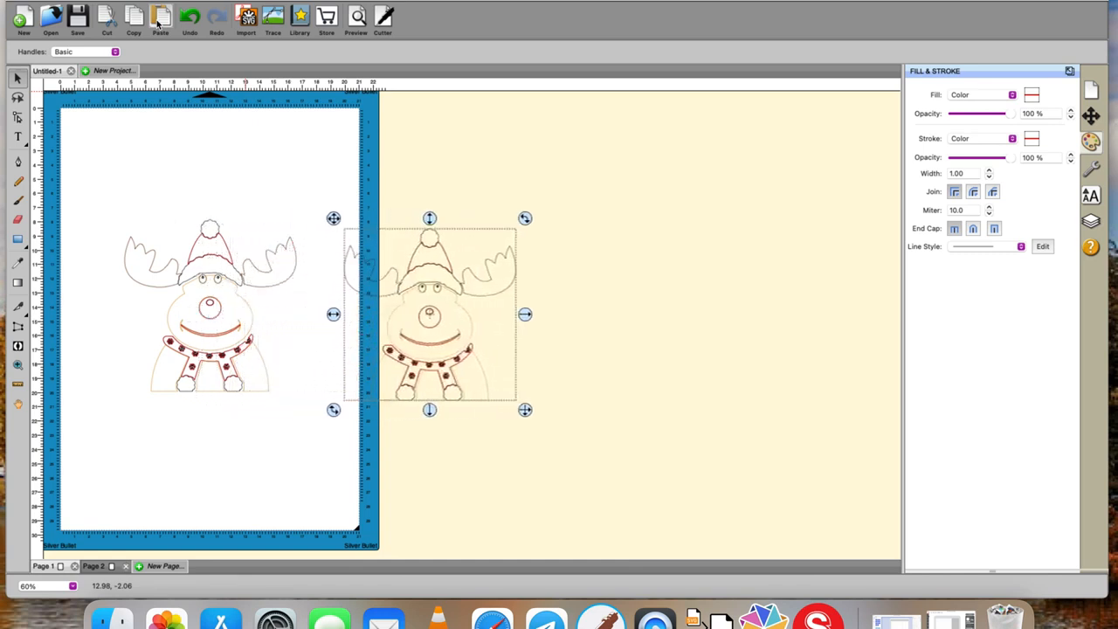
key(Right)
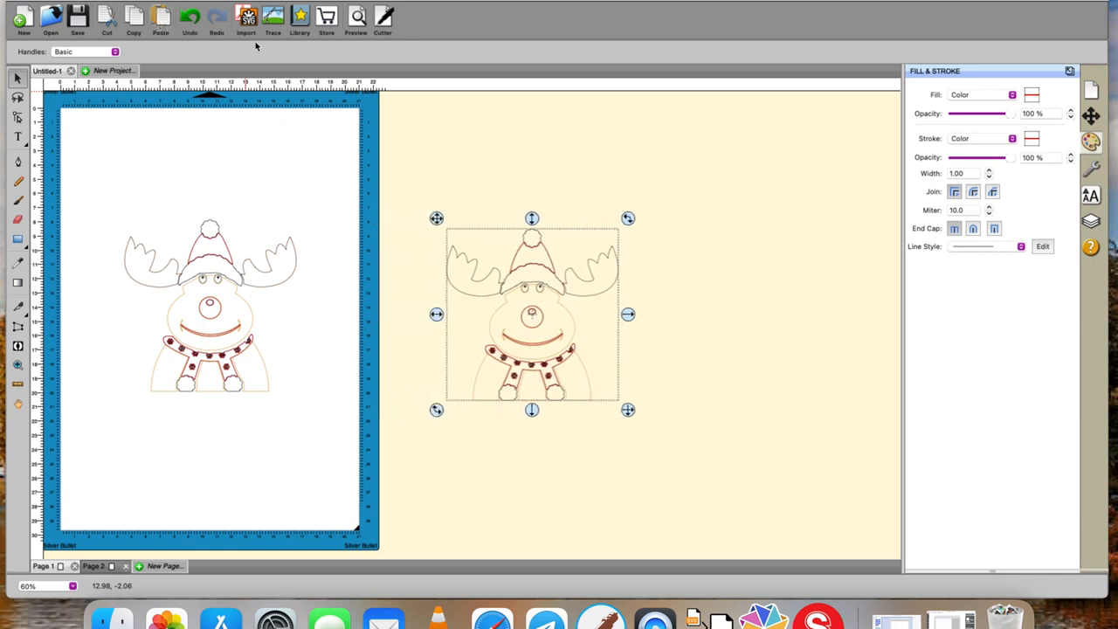
- Create a red, outline-only 0.100 cm shadow layer with Blackout Shadow around the reindeer copy, and deselect it
click(330, 0)
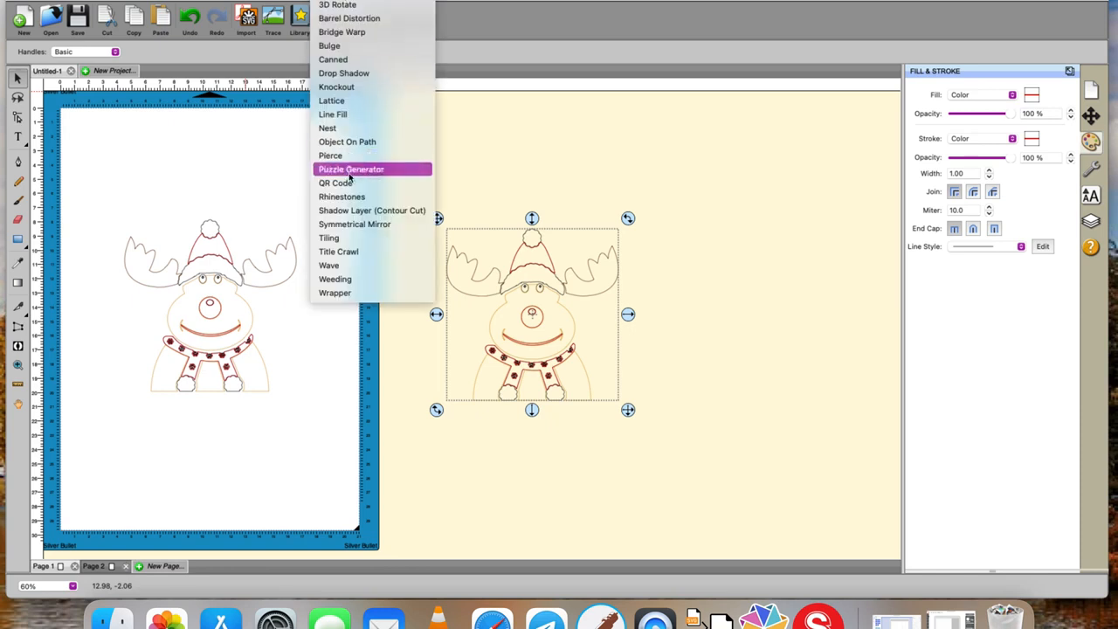
click(352, 210)
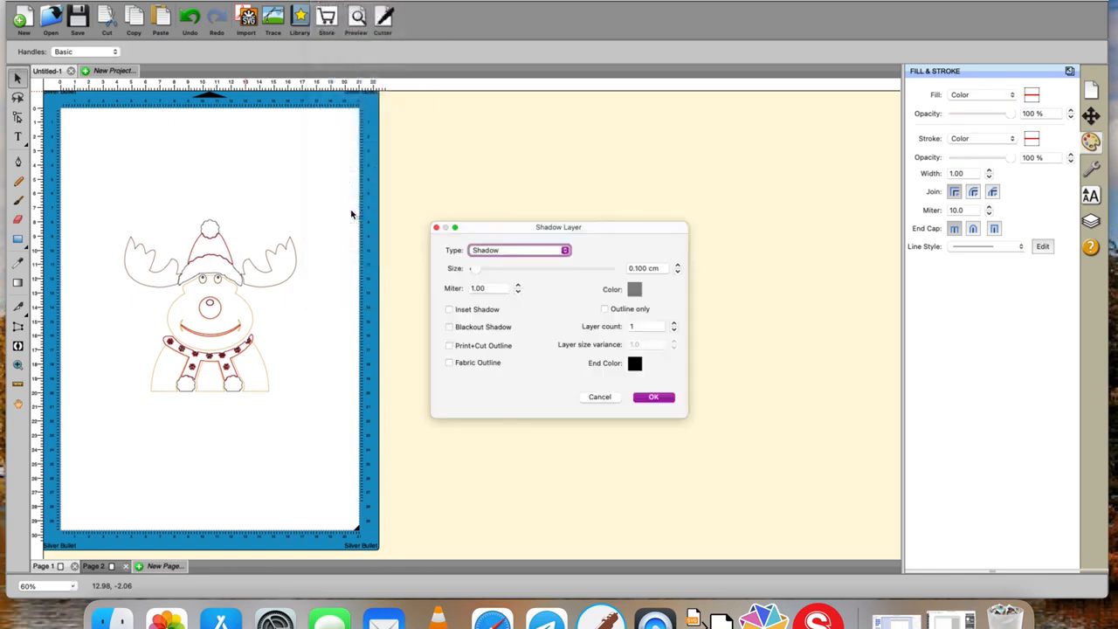
drag(481, 234, 723, 231)
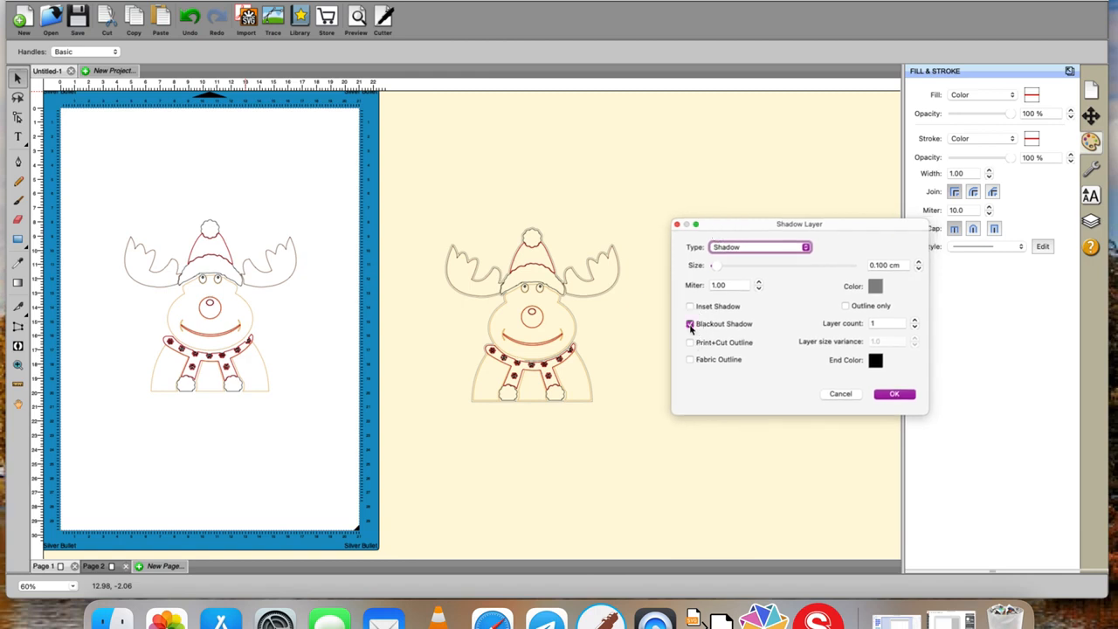
click(846, 305)
click(875, 286)
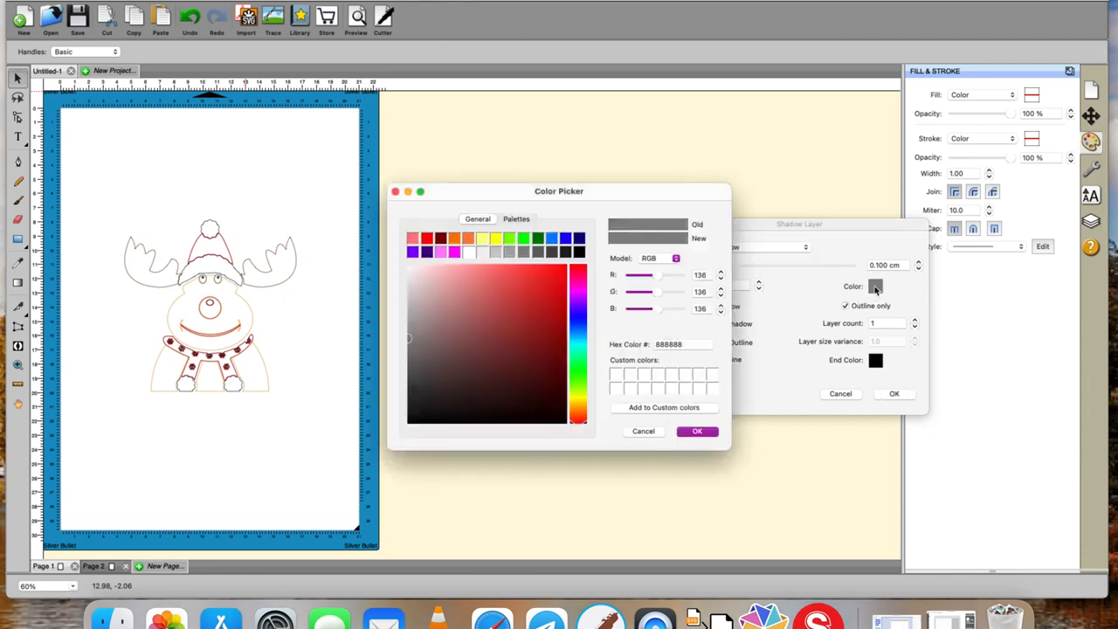
click(427, 241)
click(697, 431)
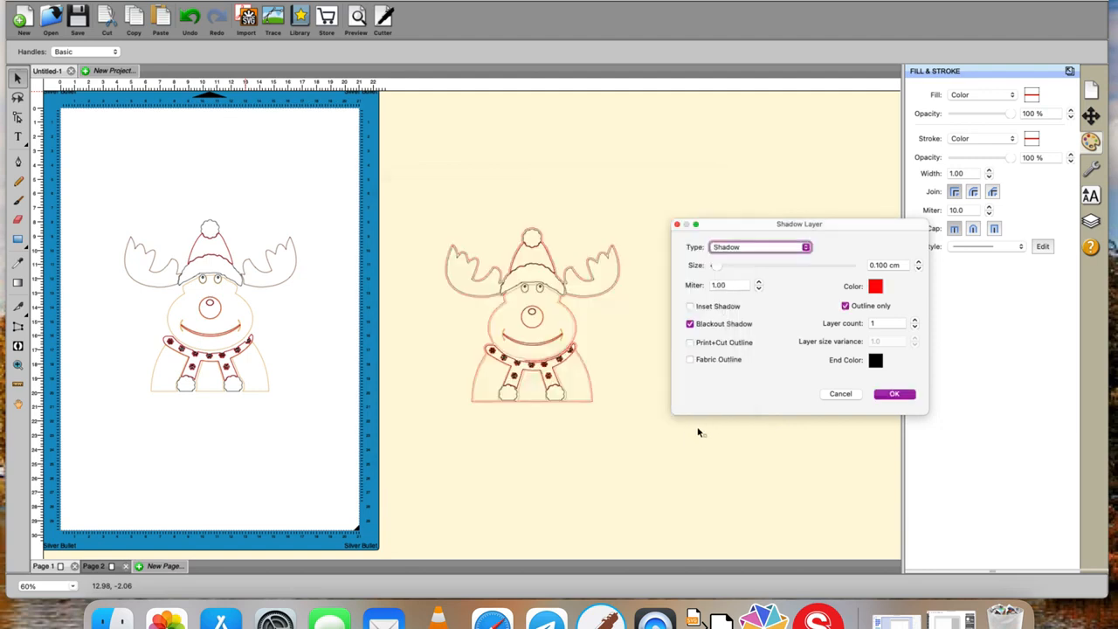
click(892, 395)
click(731, 285)
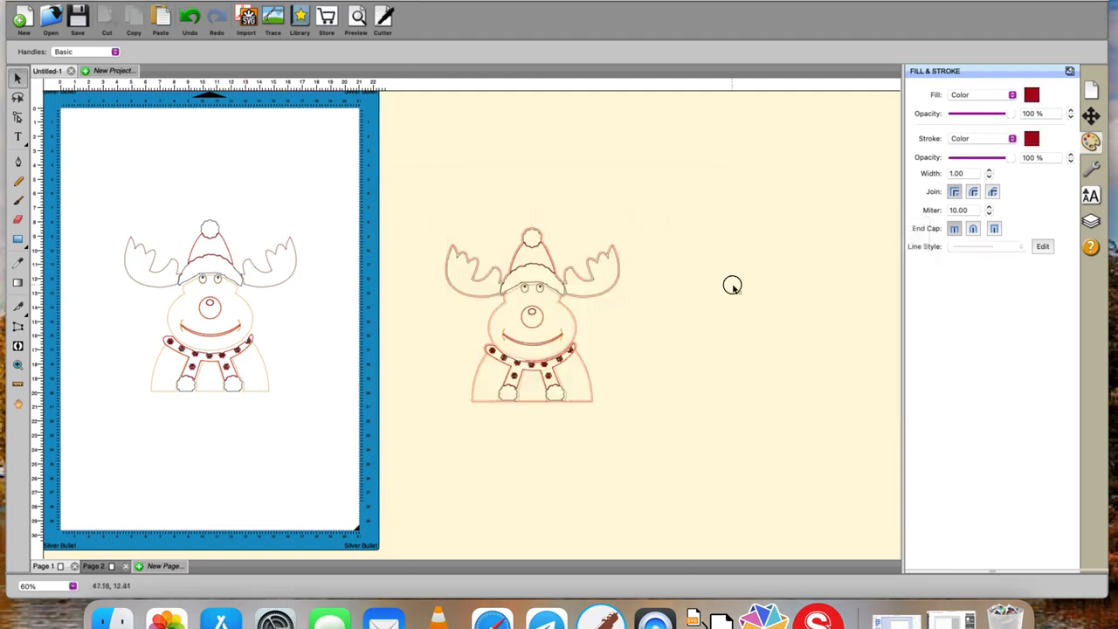
- Move the red shadow outline clear of the reindeer copy and break it apart
drag(612, 299, 801, 279)
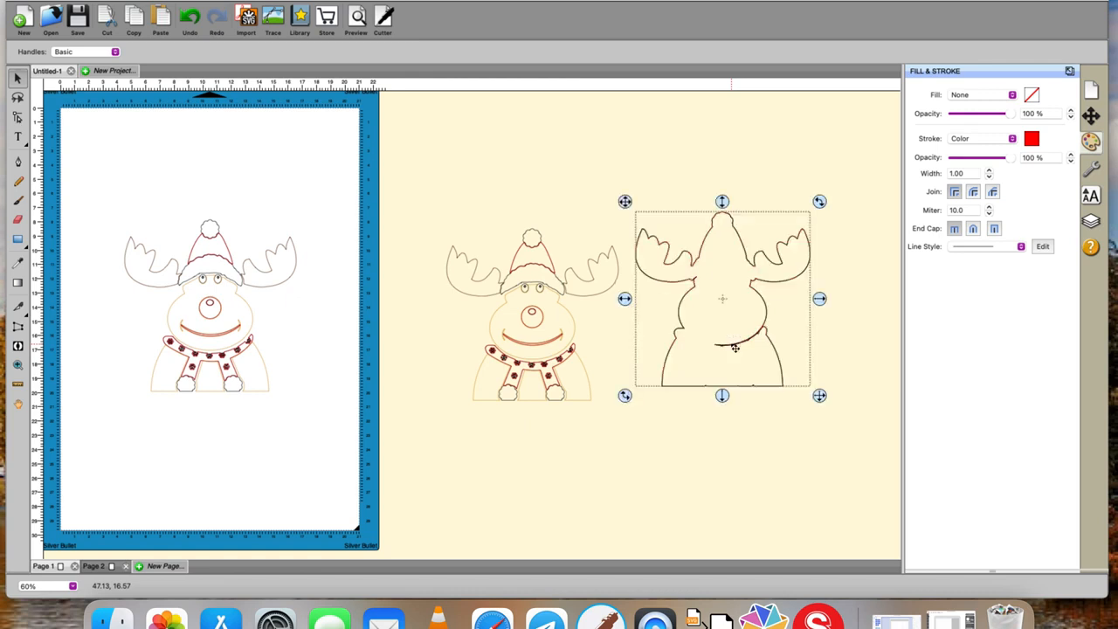
right_click(732, 347)
click(760, 503)
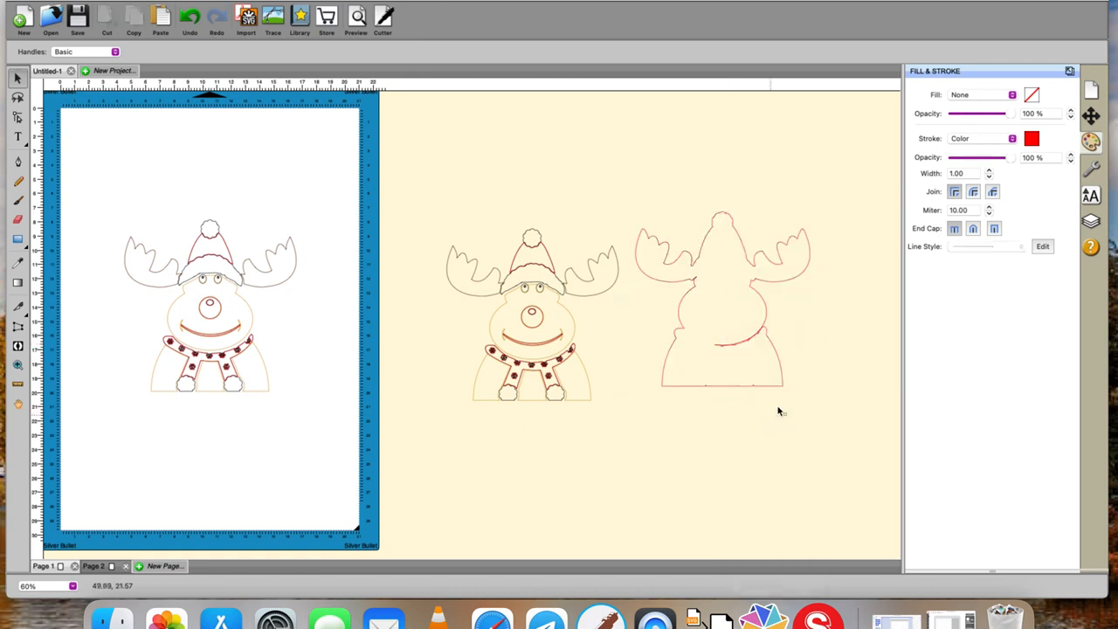
drag(796, 319, 683, 360)
click(733, 344)
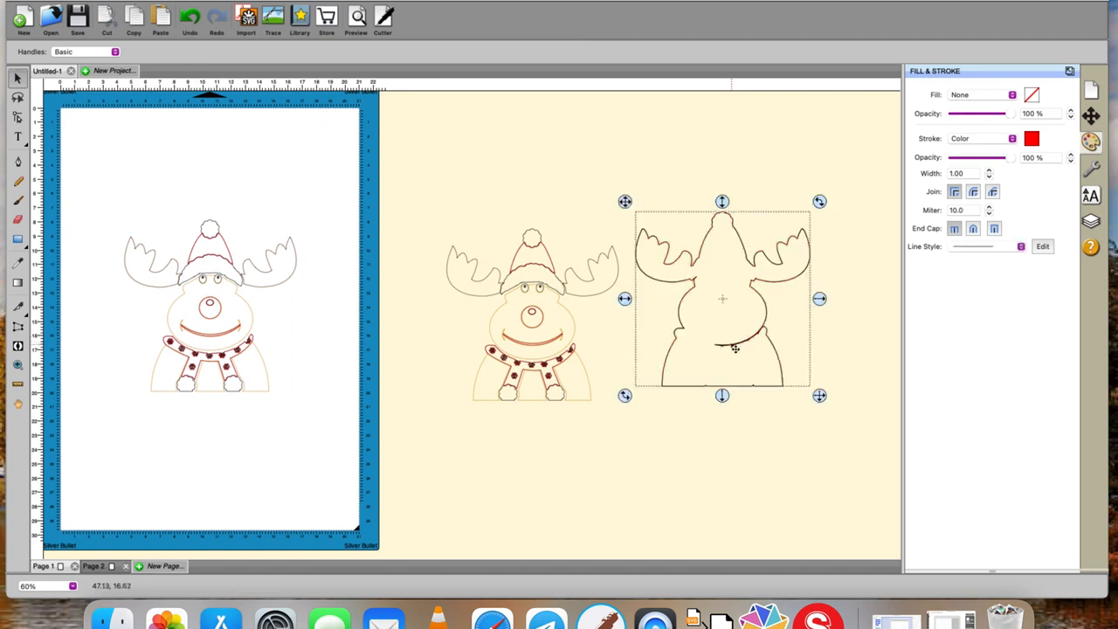
right_click(732, 347)
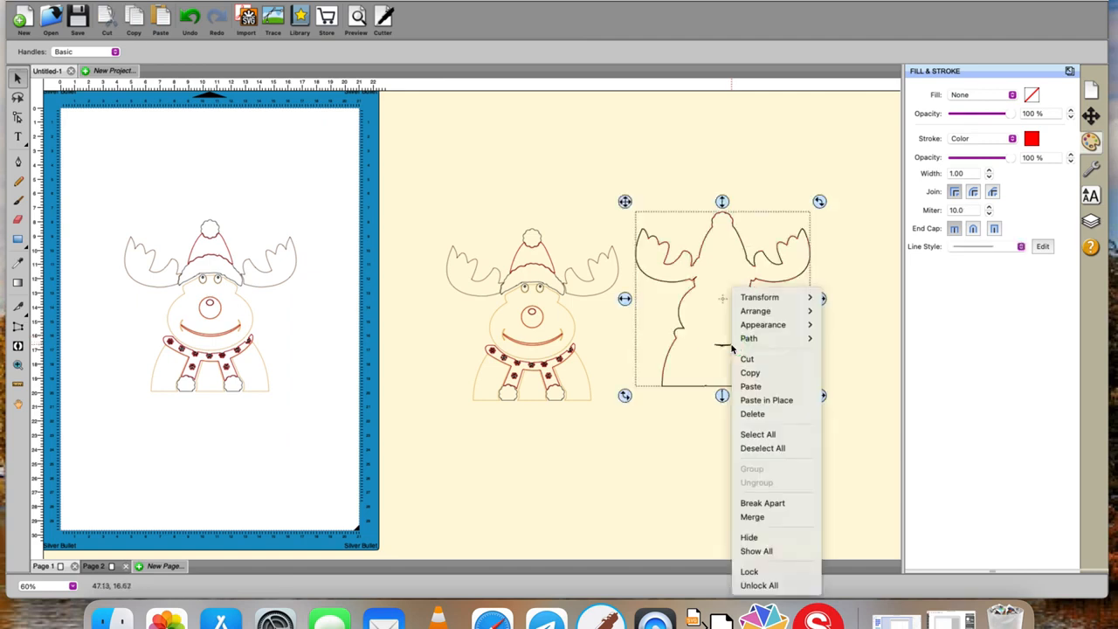
click(758, 504)
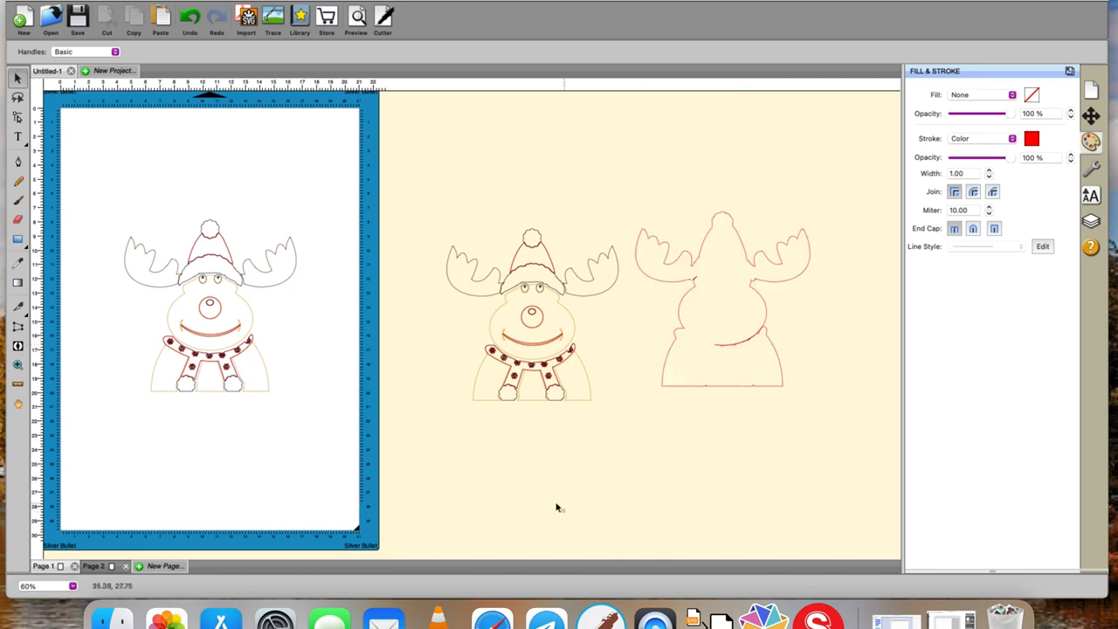
- Delete the stray curve running across the neck inside the red shadow outline
click(19, 306)
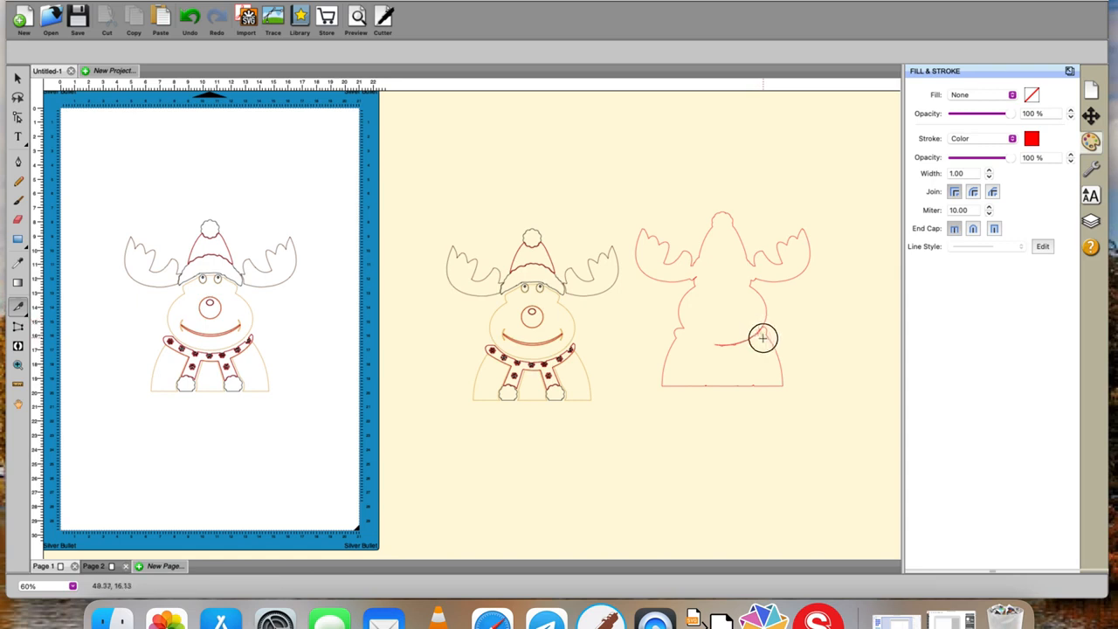
click(19, 81)
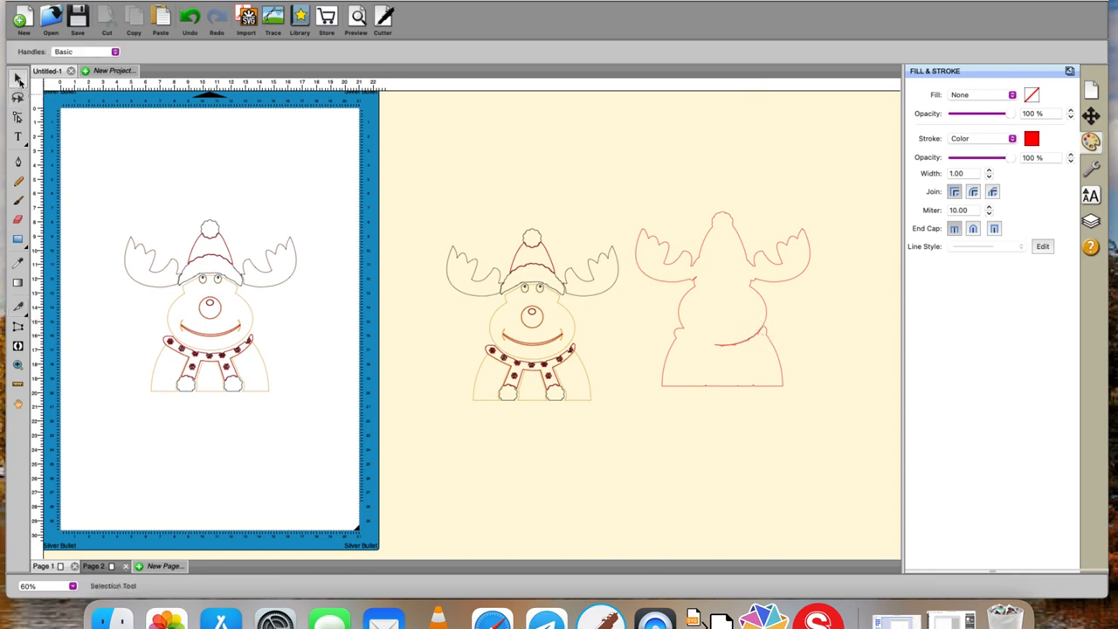
click(732, 346)
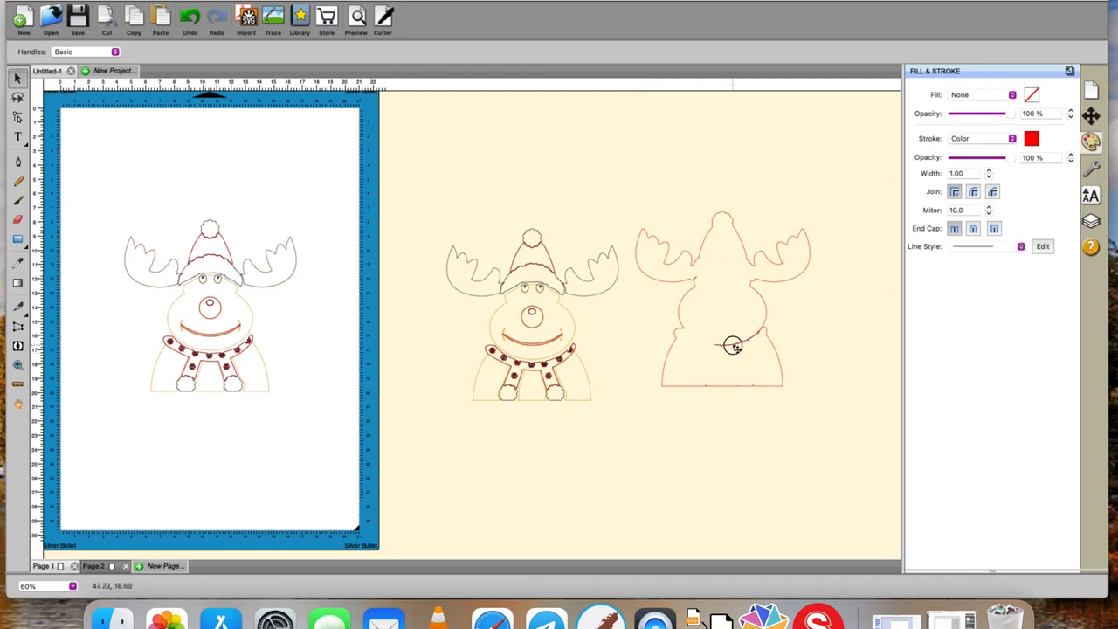
key(Delete)
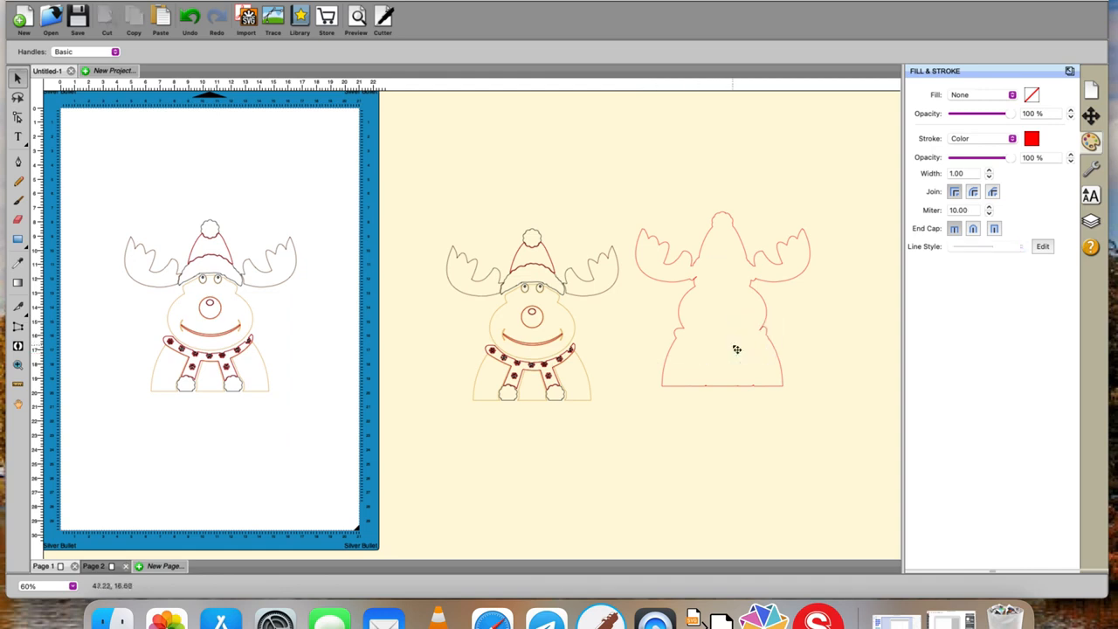
- Delete the reindeer copy beside the mat and move the red shadow outline into its place
drag(428, 210, 648, 480)
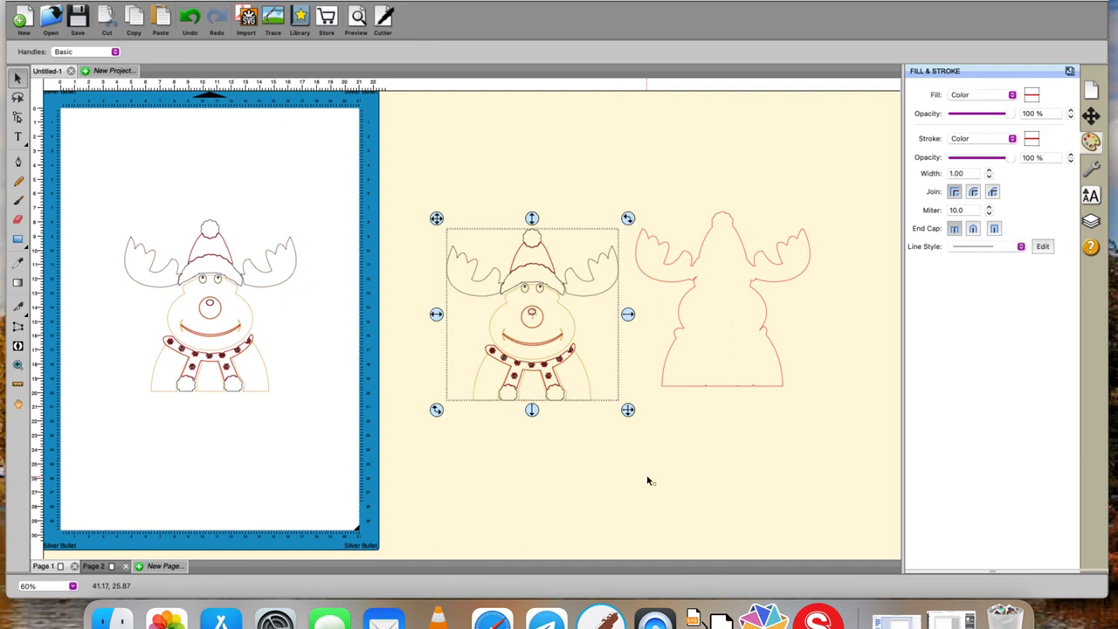
key(Delete)
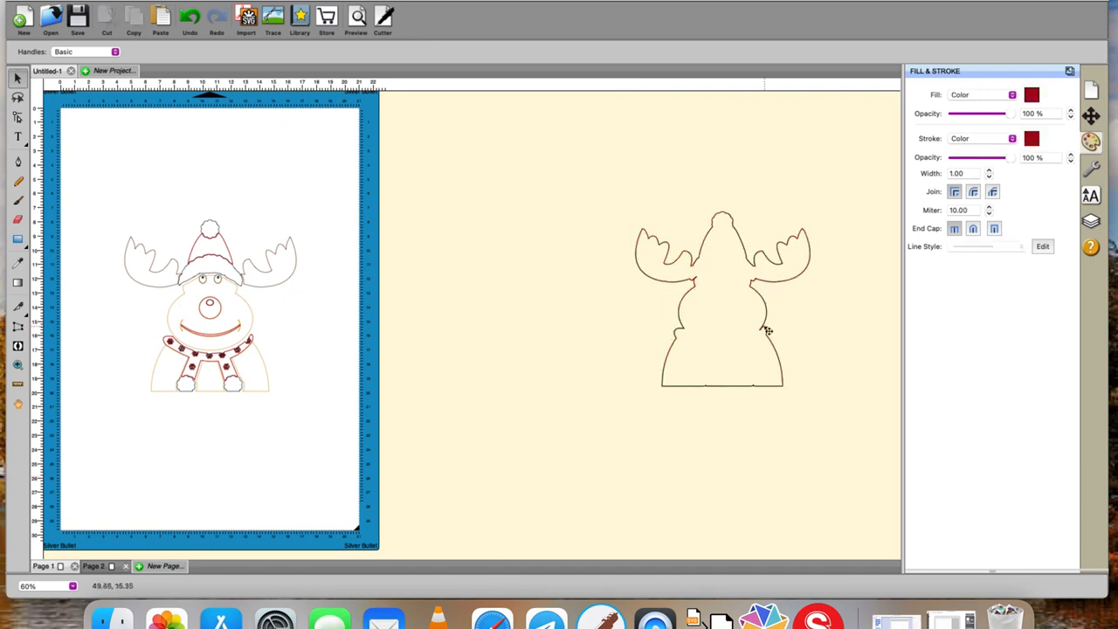
drag(760, 326, 536, 333)
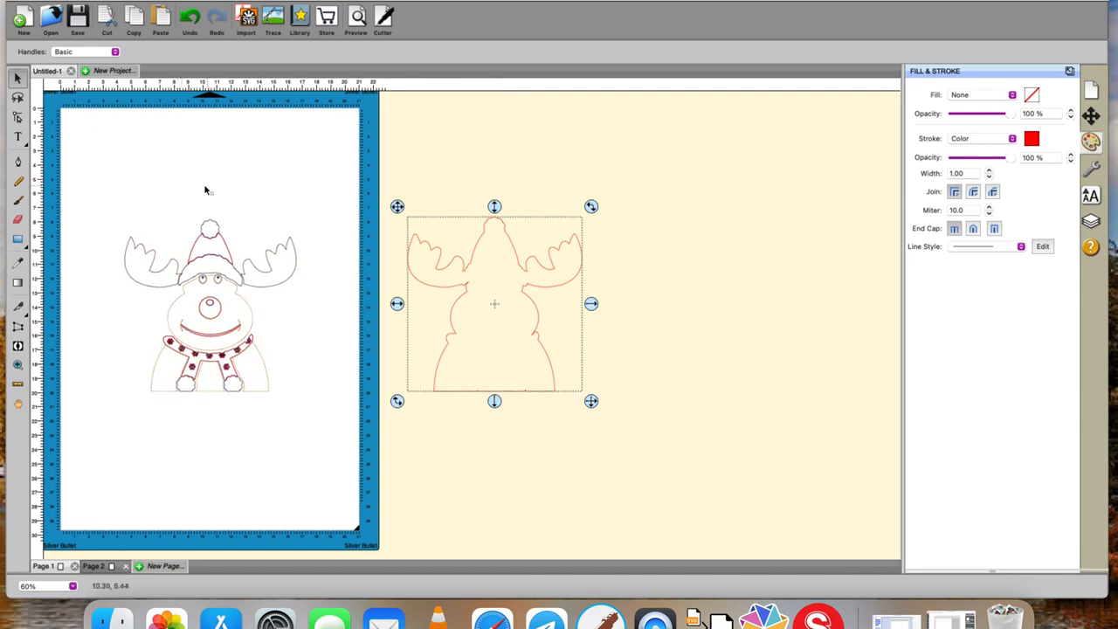
- Insert a pentagon from the library's Basic Shapes and shrink it above the reindeer's left antler
click(300, 18)
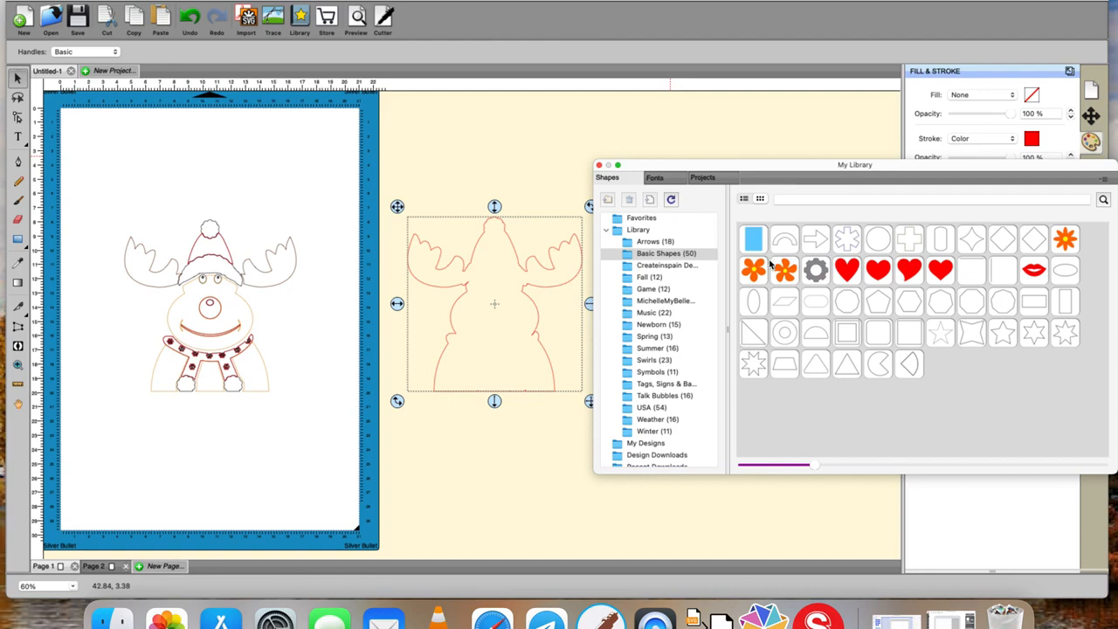
double_click(878, 308)
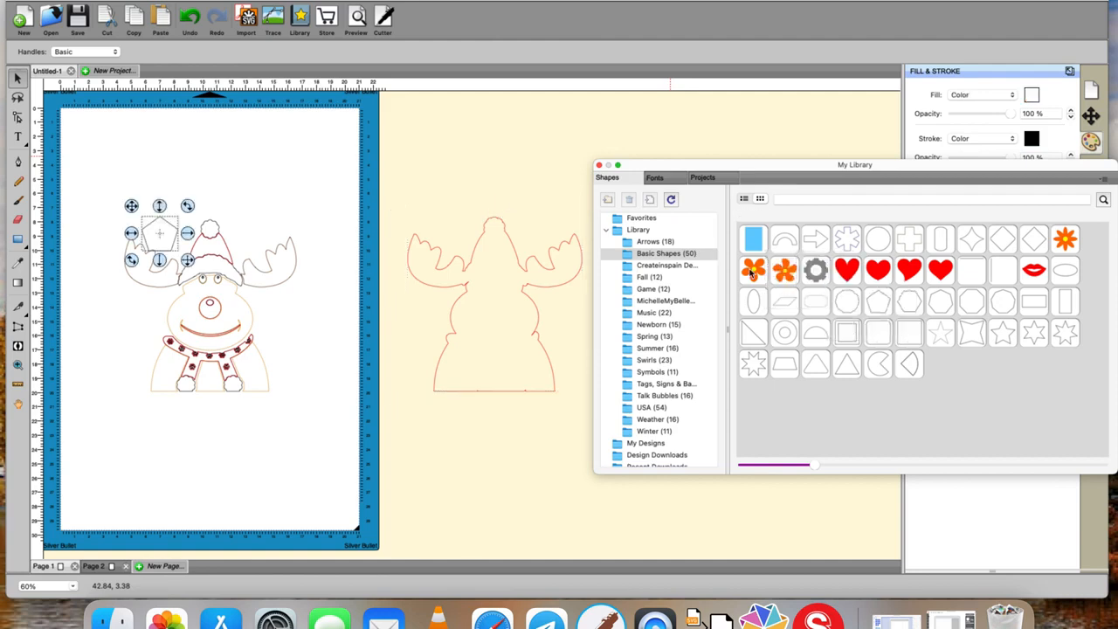
drag(187, 260, 166, 241)
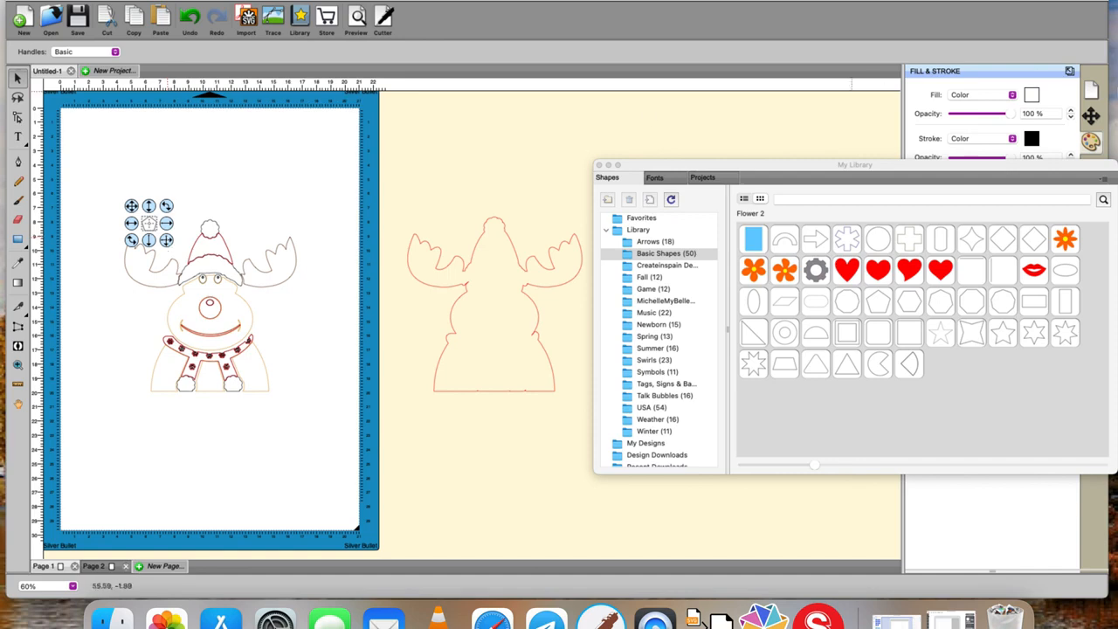
- Set both the stroke and the fill of the small pentagon to magenta
click(1032, 138)
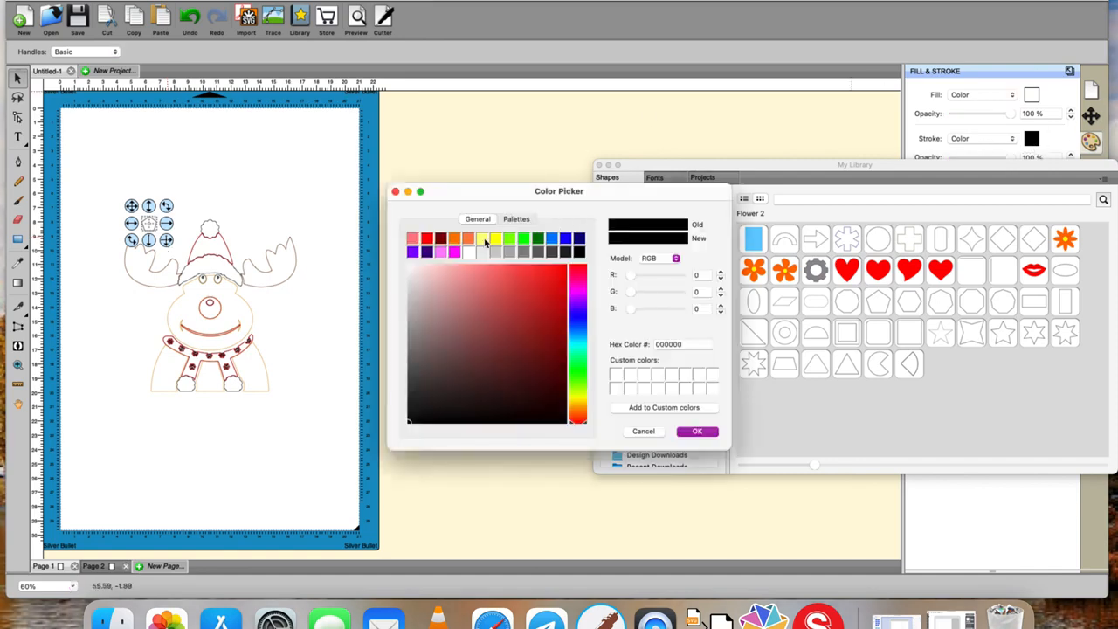
click(454, 252)
click(697, 431)
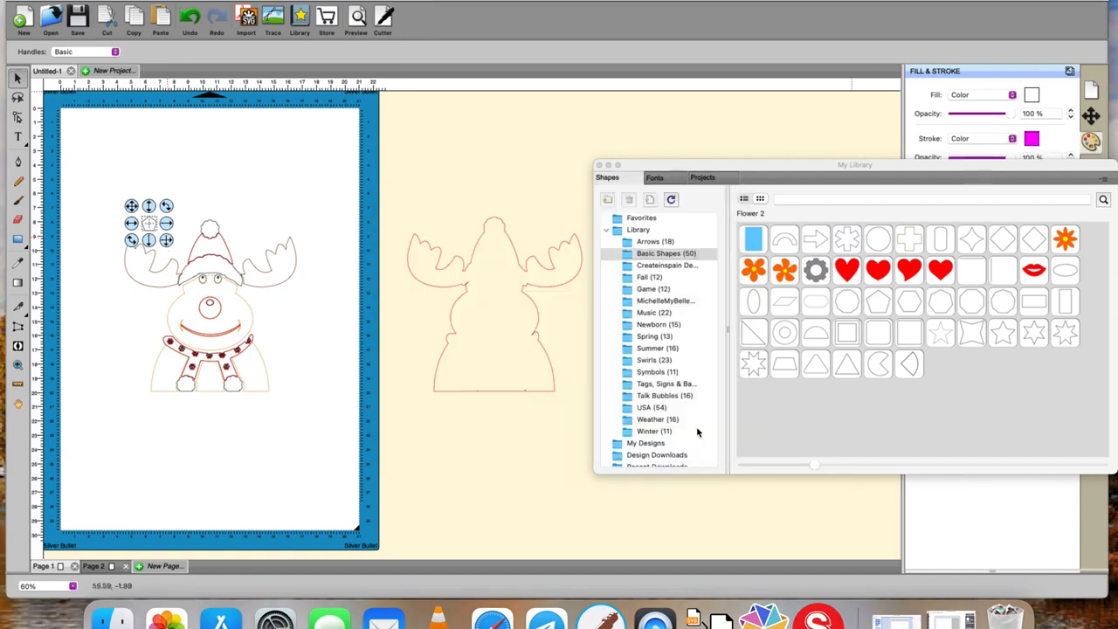
click(1032, 96)
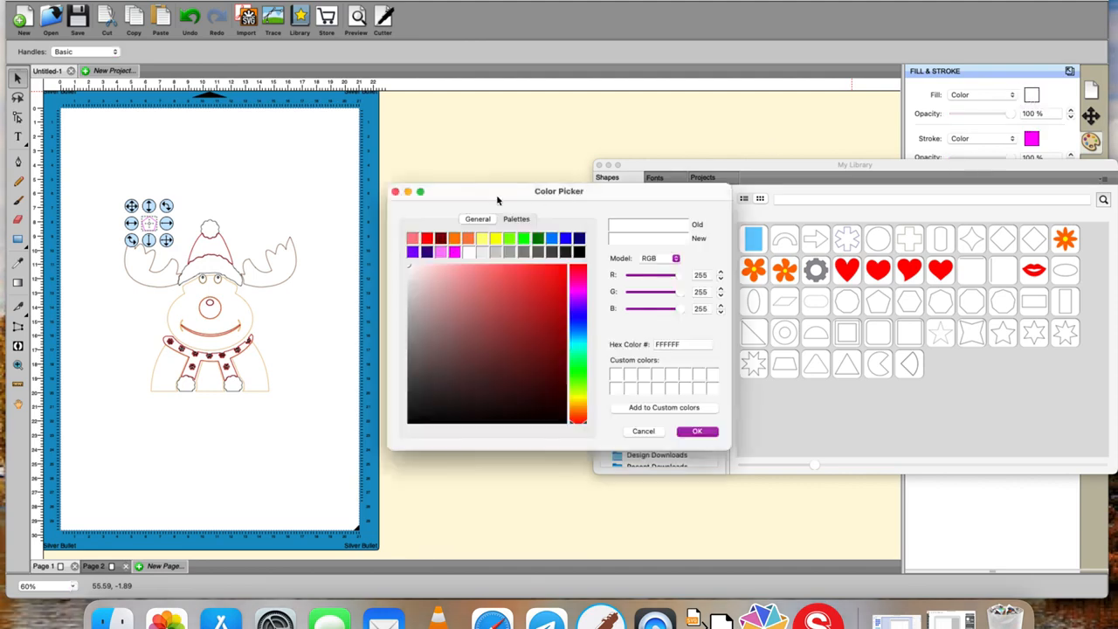
click(454, 252)
click(689, 431)
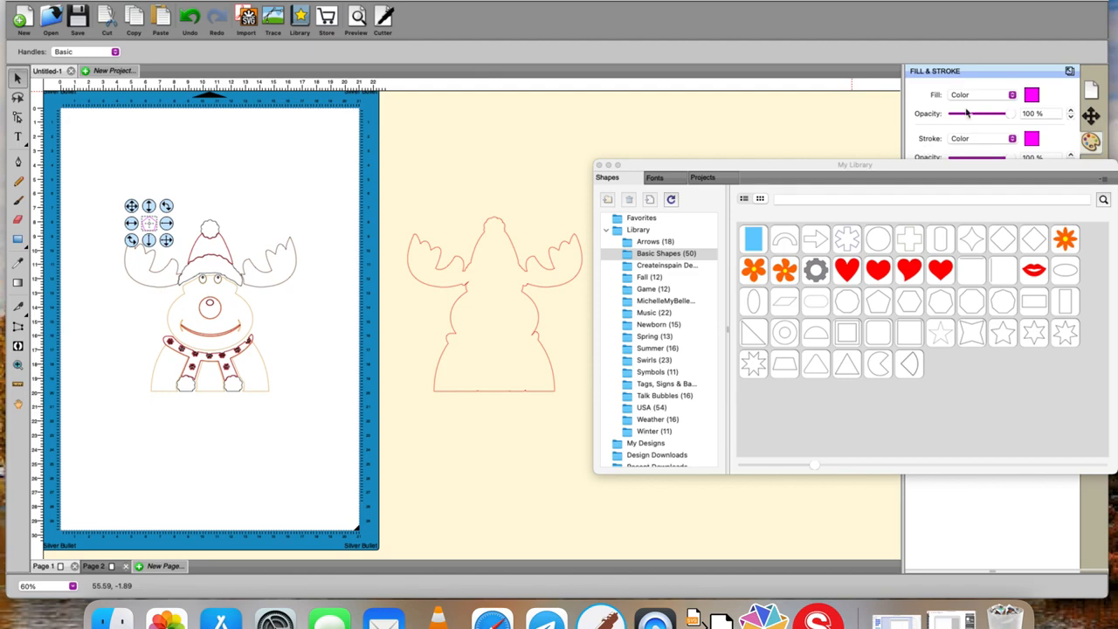
- Close the shape library and show the design with its filled colours again
click(598, 165)
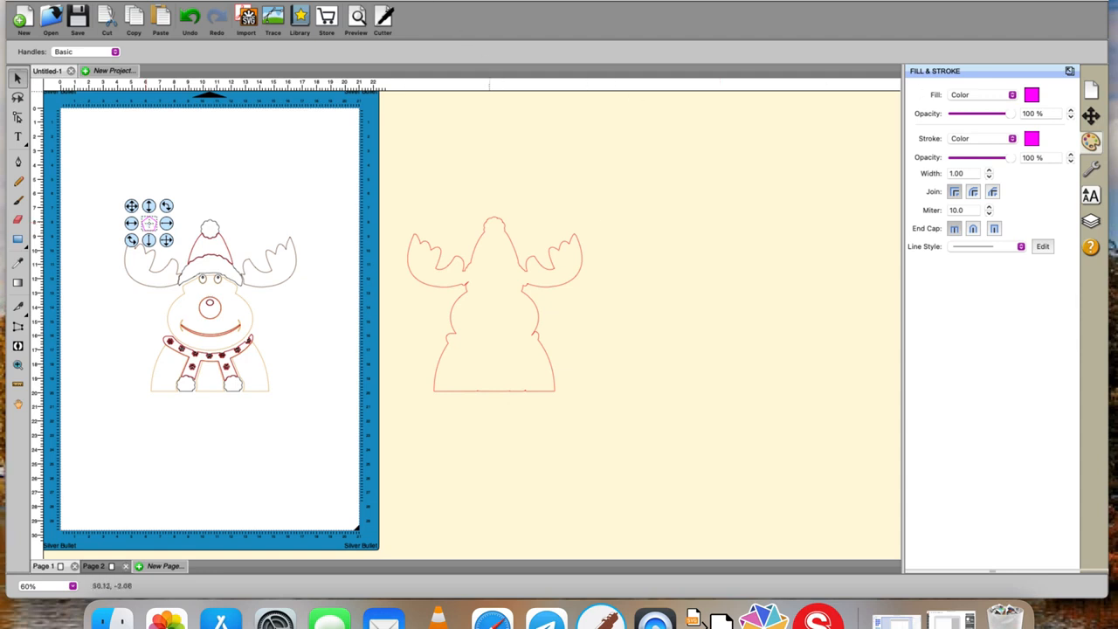
click(389, 0)
click(403, 1)
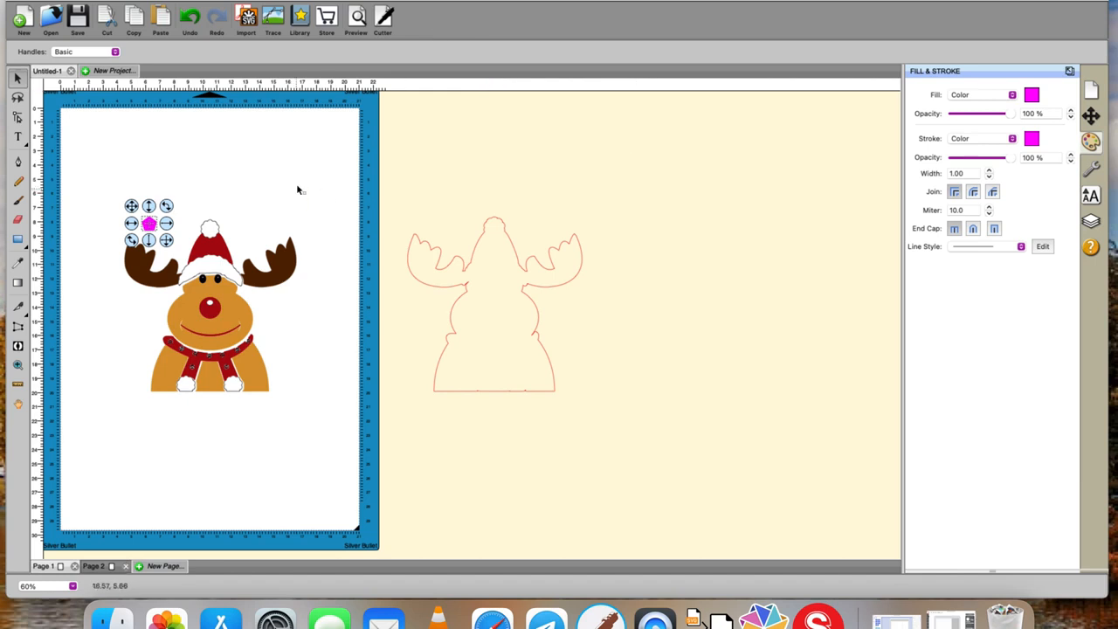
- Duplicate the magenta pentagon into two columns and one row with 7.510 cm horizontal spacing, placing the second above the reindeer's other antler
click(195, 0)
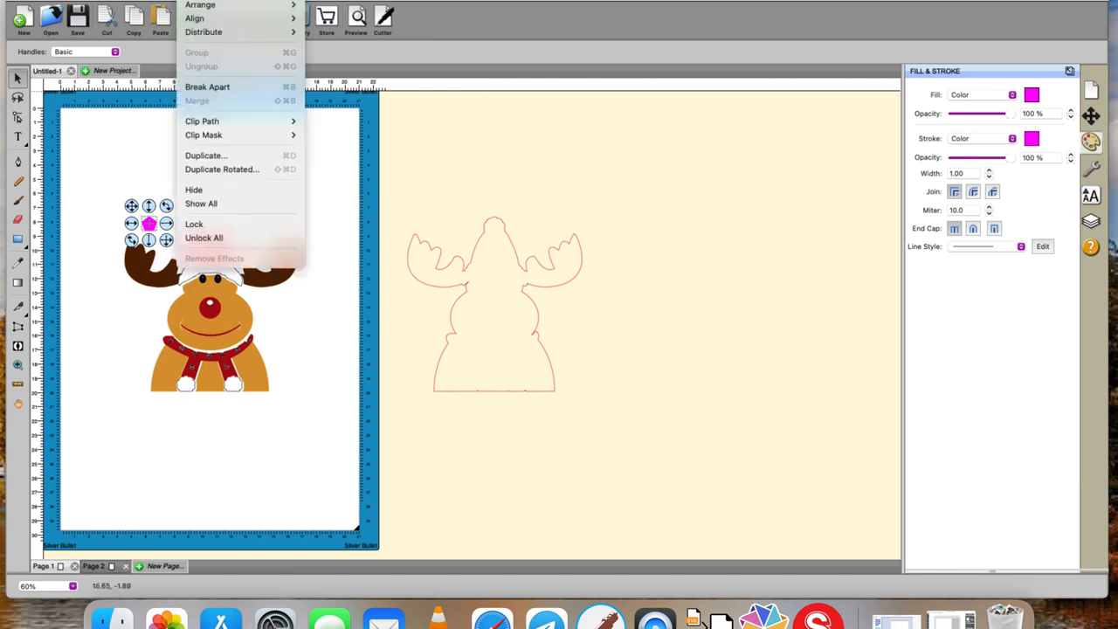
click(208, 157)
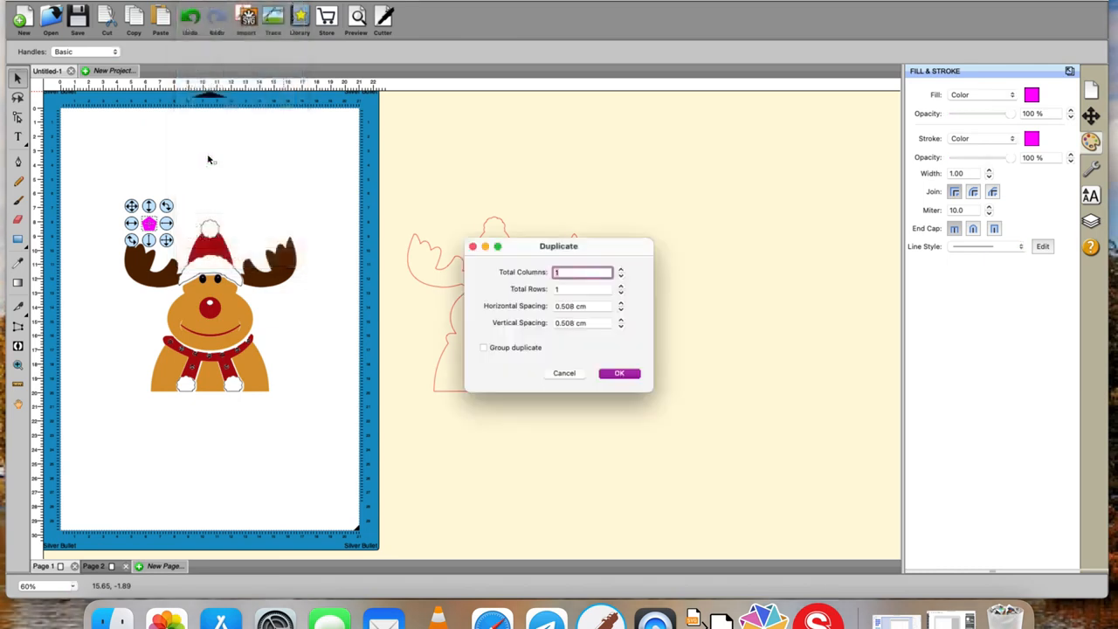
click(620, 270)
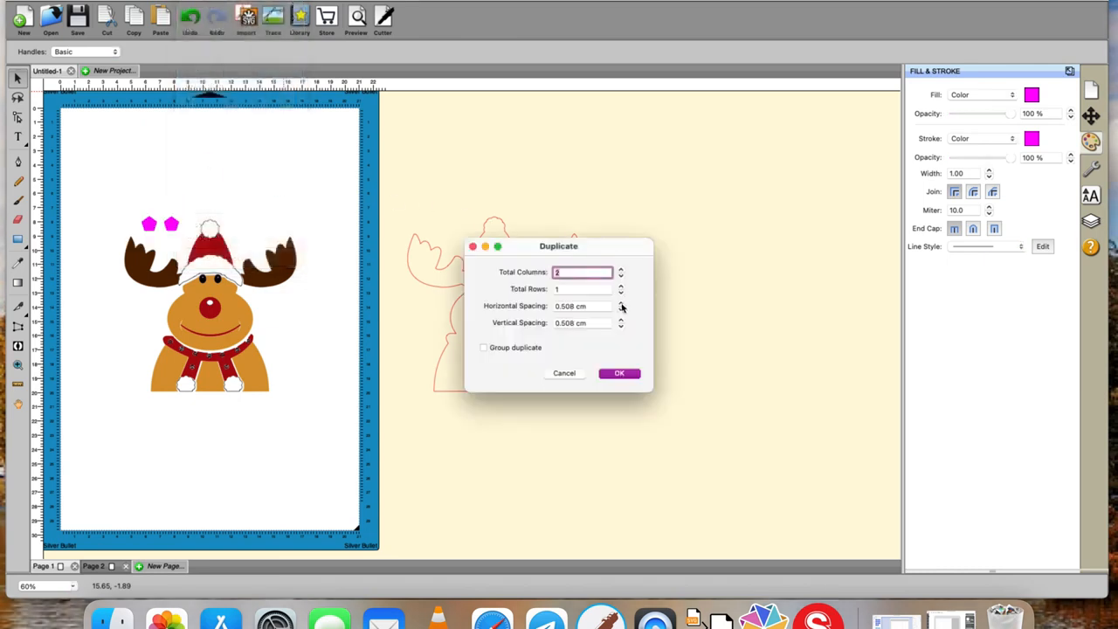
click(621, 304)
click(621, 304)
click(621, 304)
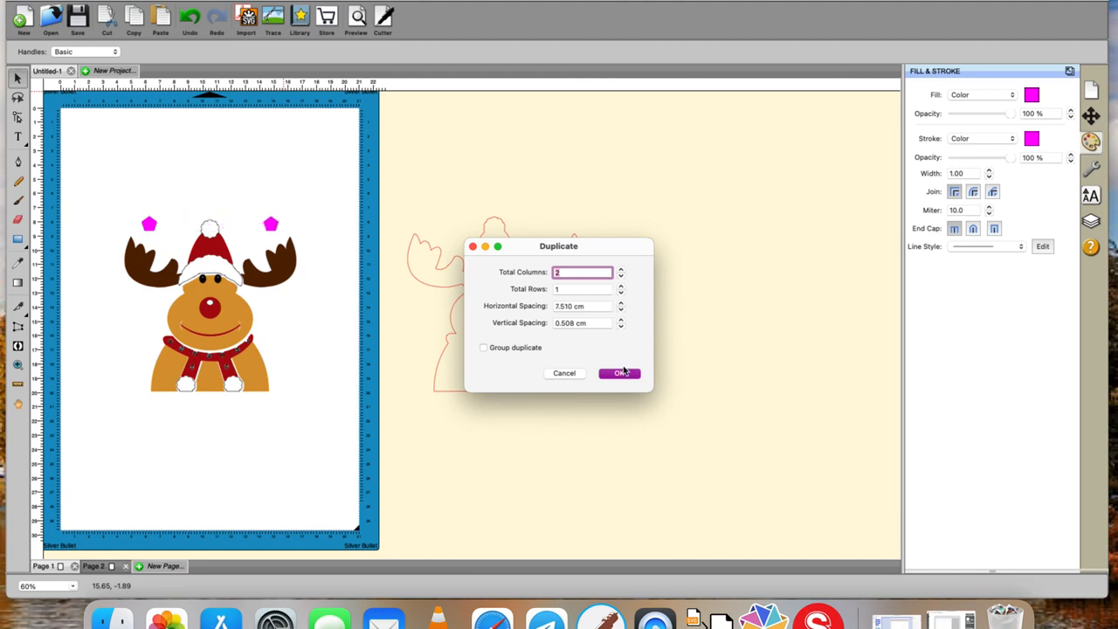
click(484, 348)
click(614, 374)
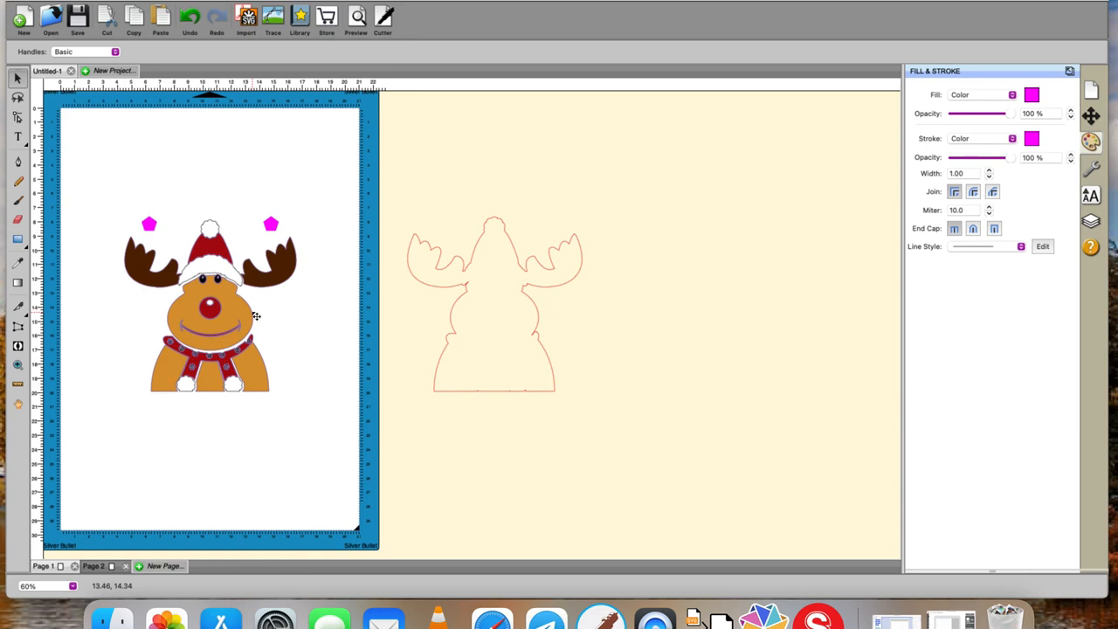
- Hide the red layer of the reindeer and show all hidden objects again
right_click(183, 262)
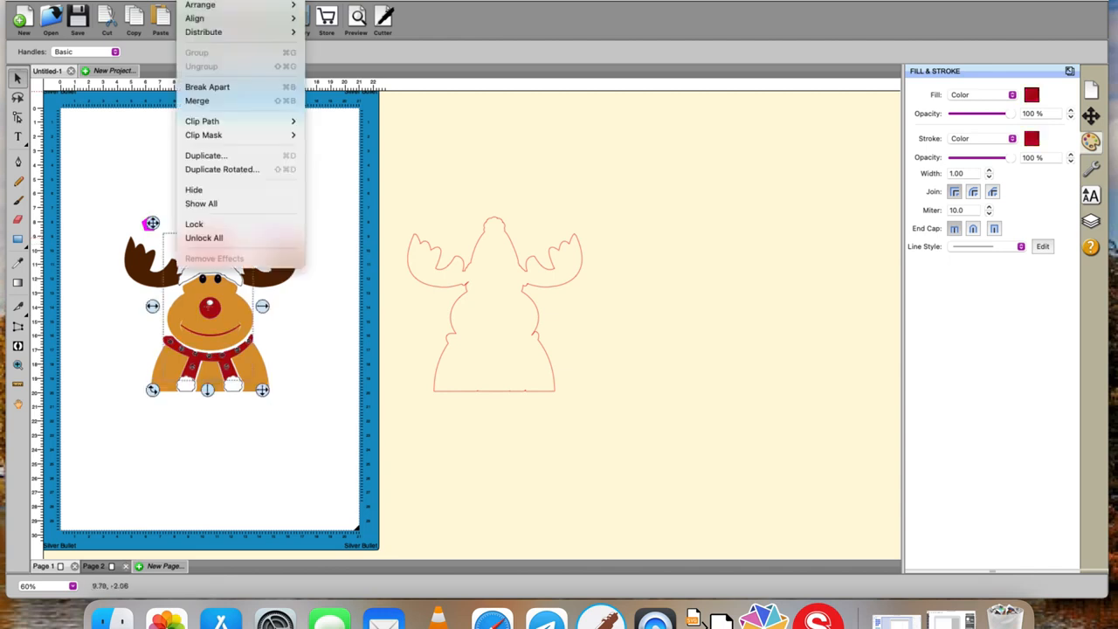
click(196, 189)
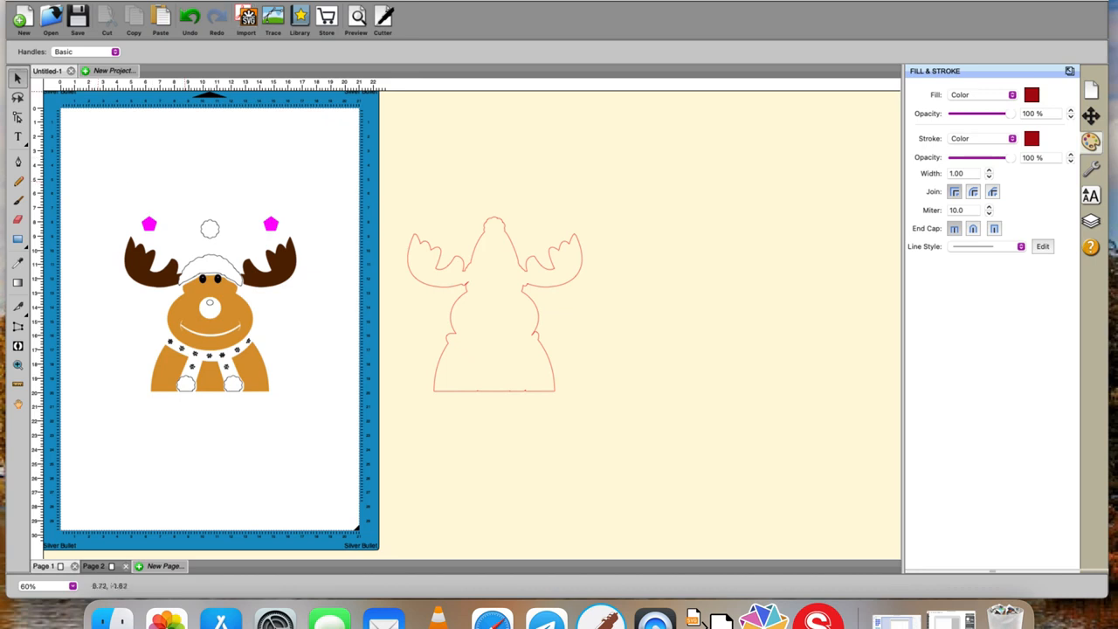
click(197, 2)
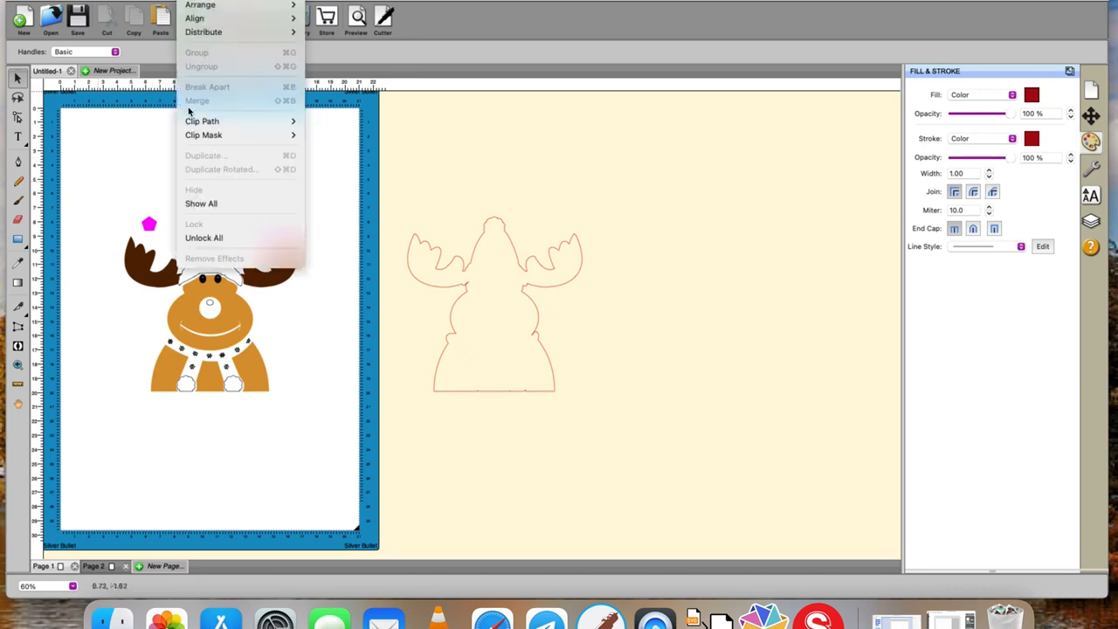
click(194, 203)
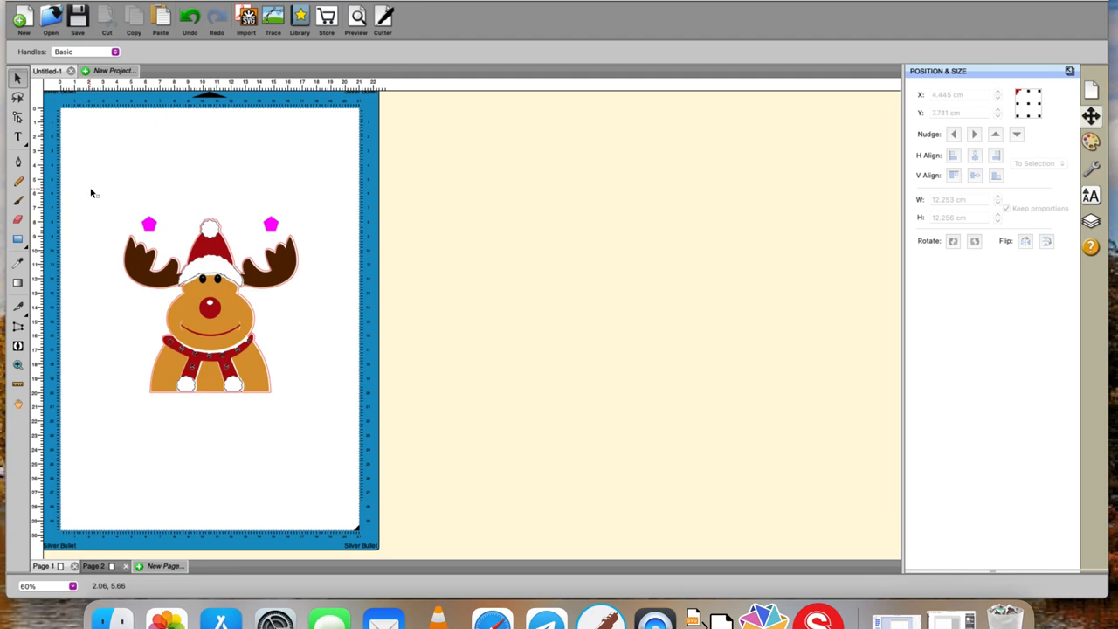
- Copy the whole reindeer design with its shadow outline and both pentagons, and paste the copy
drag(91, 190, 404, 412)
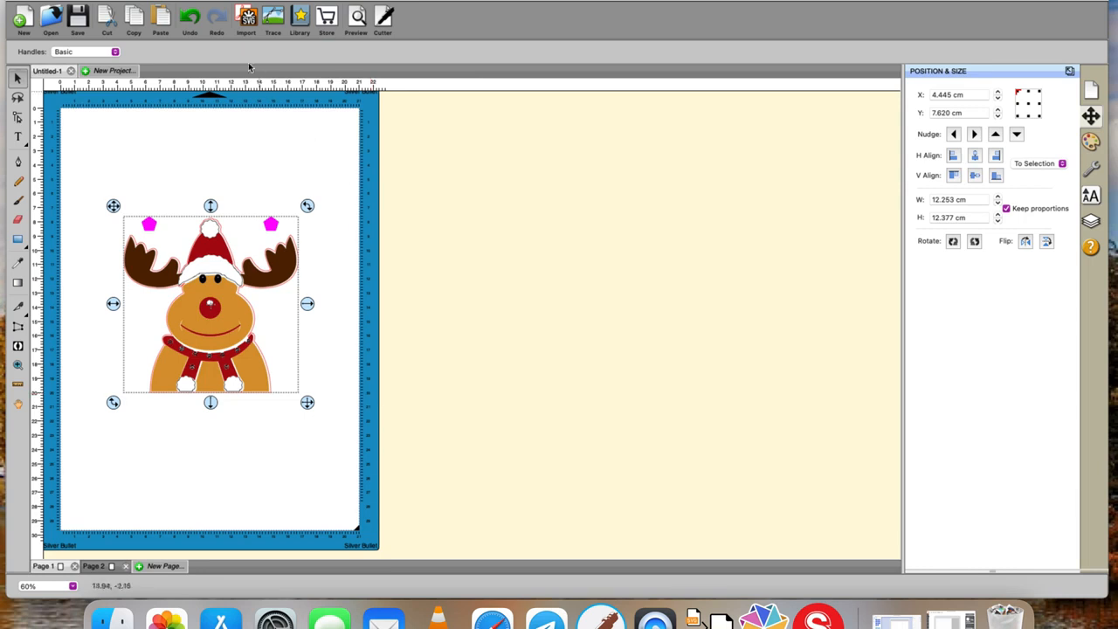
right_click(361, 271)
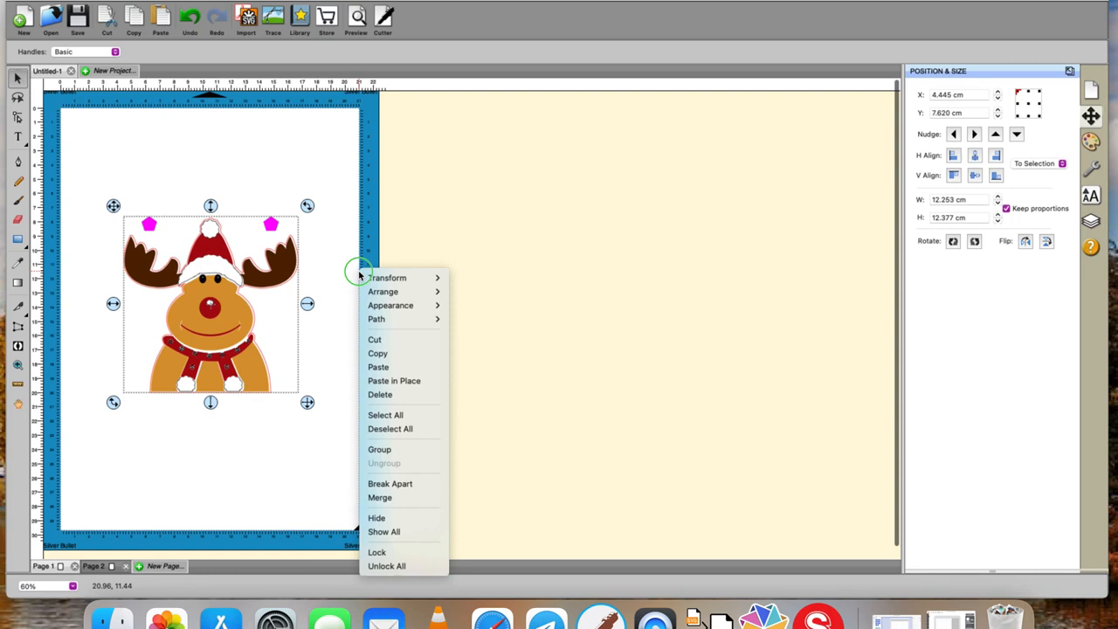
click(383, 353)
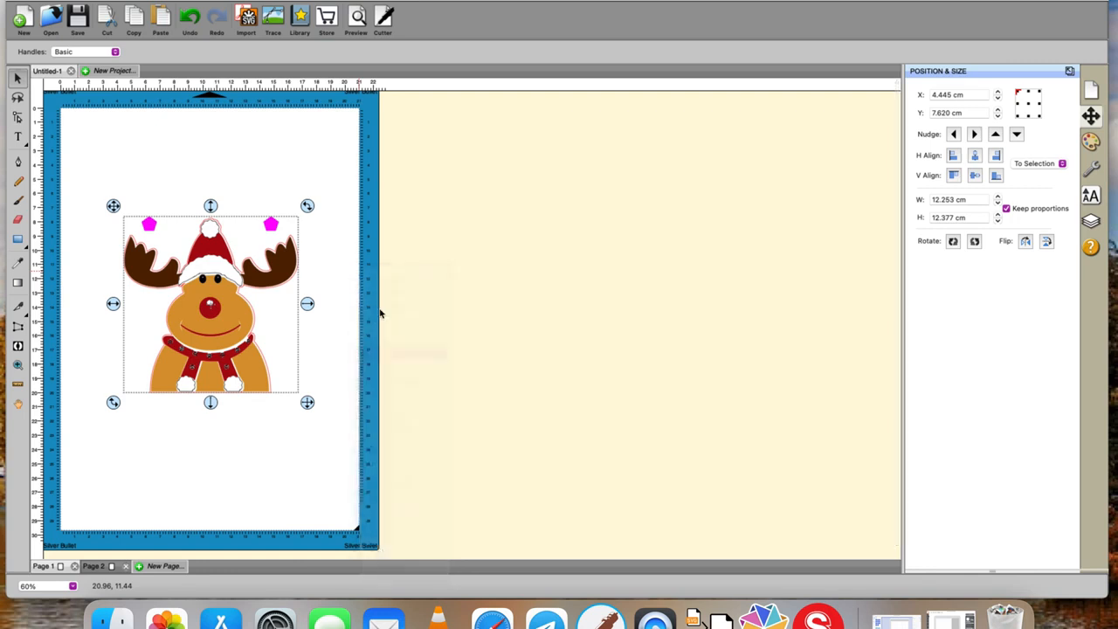
click(380, 259)
right_click(380, 259)
mouse_move(388, 280)
click(395, 297)
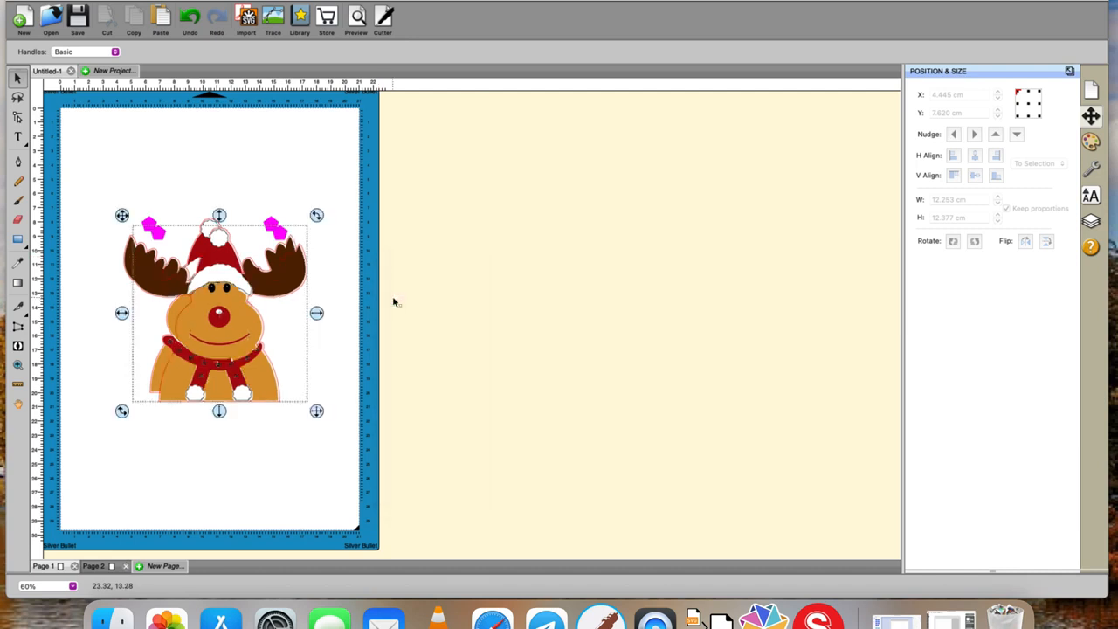
- Move the pasted reindeer copy horizontally off the cutting mat into the empty area beside it
key(Right)
key(Right)
key(Right)
key(Right)
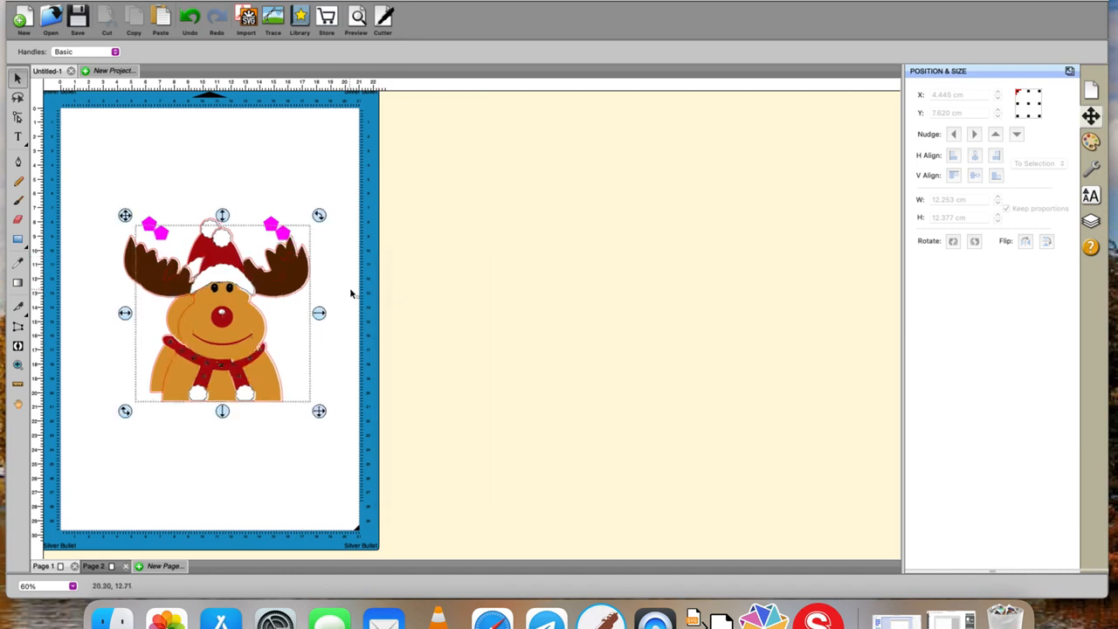
key(Right)
key(Right)
key(Right)
key(Right)
key(Right)
key(Right)
key(Right)
key(Right)
key(Right)
key(Right)
key(Right)
key(Right)
key(Right)
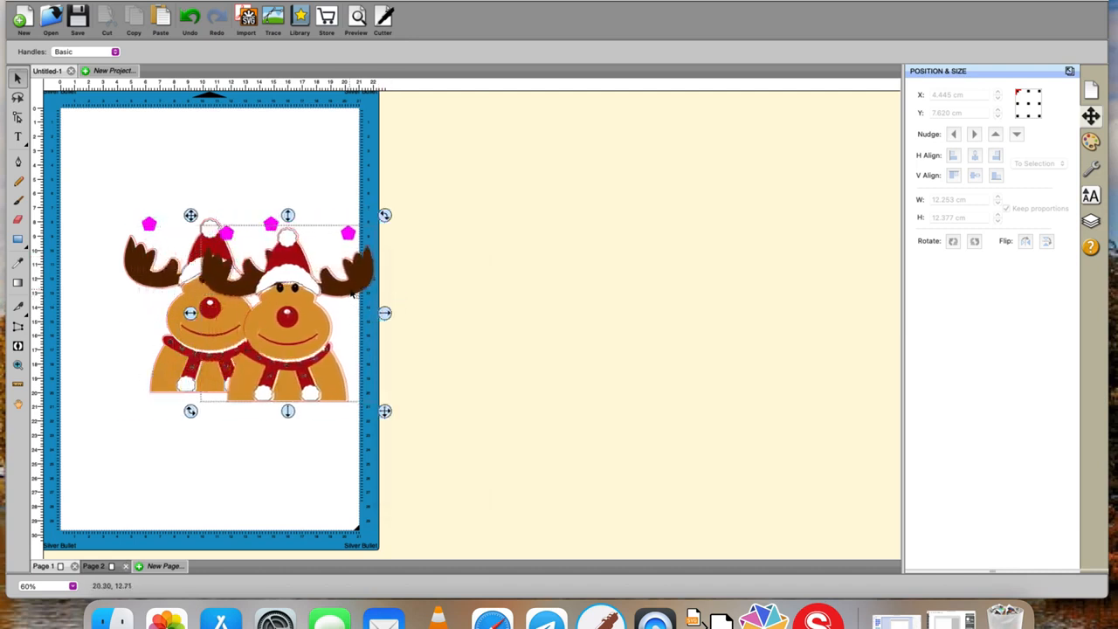
key(Right)
key(Right)
key(Right)
key(Right)
key(Right)
key(Right)
key(Right)
key(Right)
key(Right)
key(Right)
key(Right)
key(Right)
key(Right)
key(Right)
key(Right)
key(Right)
key(Right)
key(Right)
key(Right)
key(Right)
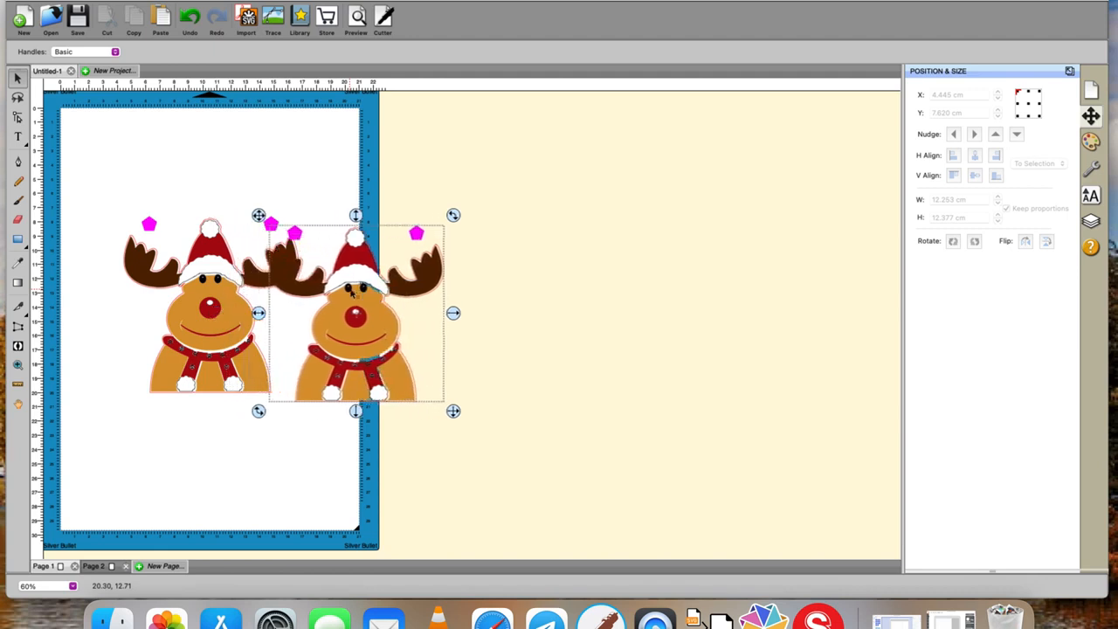
key(Right)
key(Right)
key(Right)
key(Right)
key(Right)
key(Right)
key(Right)
key(Right)
key(Right)
key(Right)
key(Right)
key(Right)
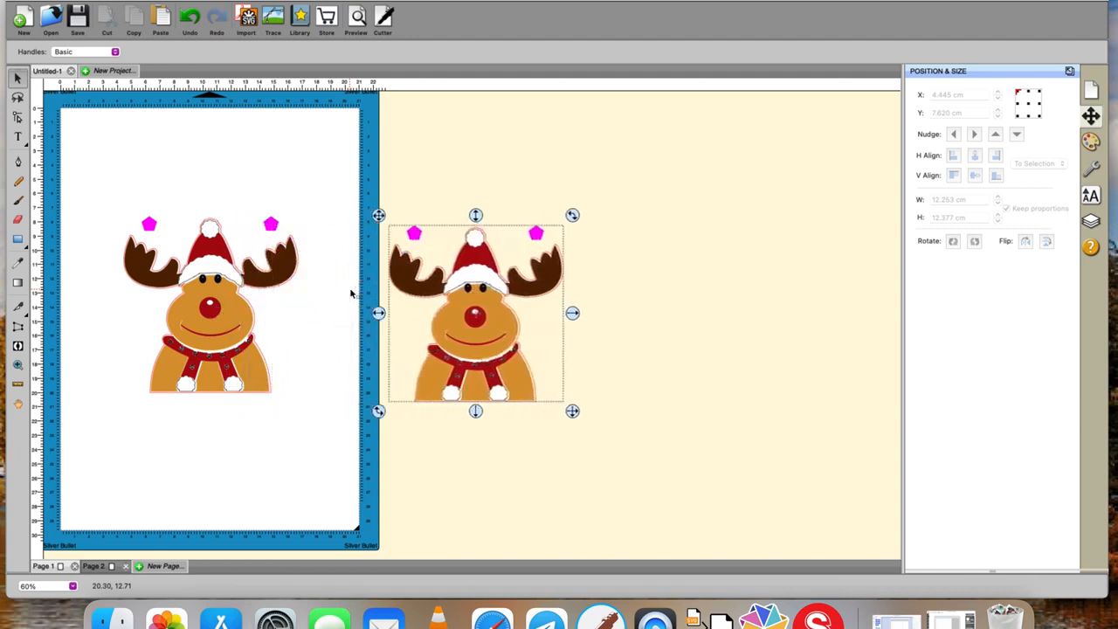
- Break the reindeer copy apart and pull its tan face, shadow outline and one tan body piece away from the rest
right_click(491, 325)
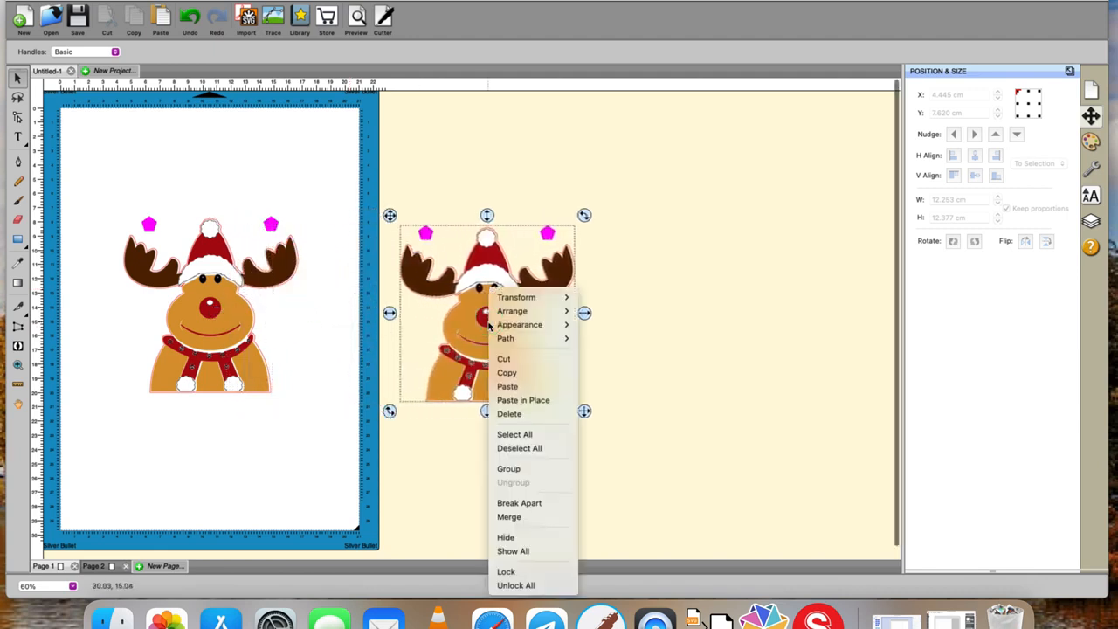
click(524, 504)
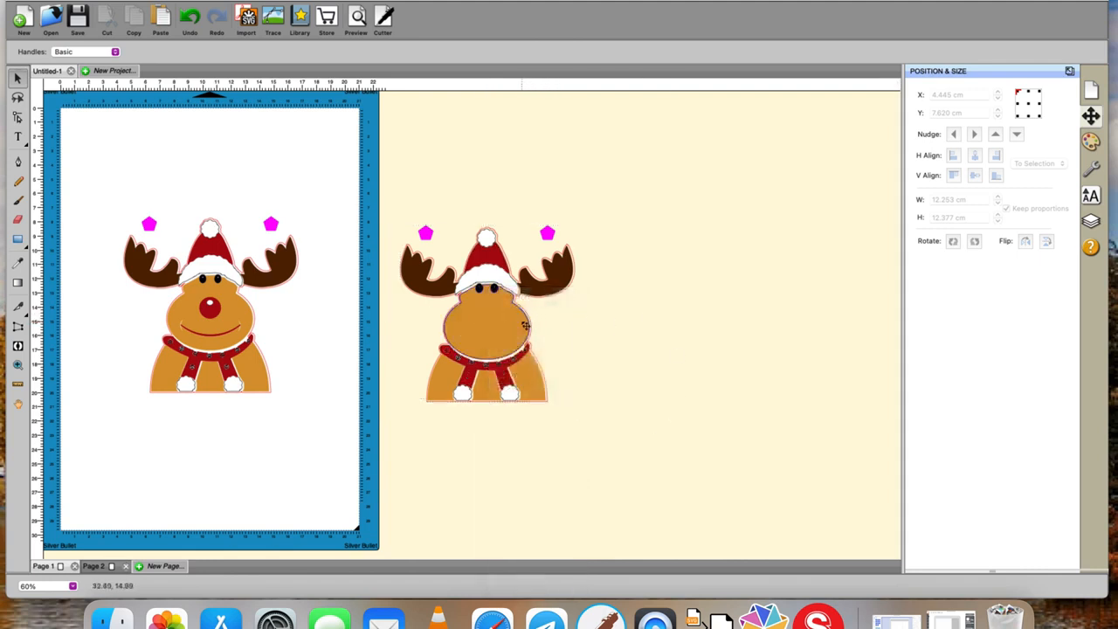
click(541, 322)
drag(541, 322, 854, 379)
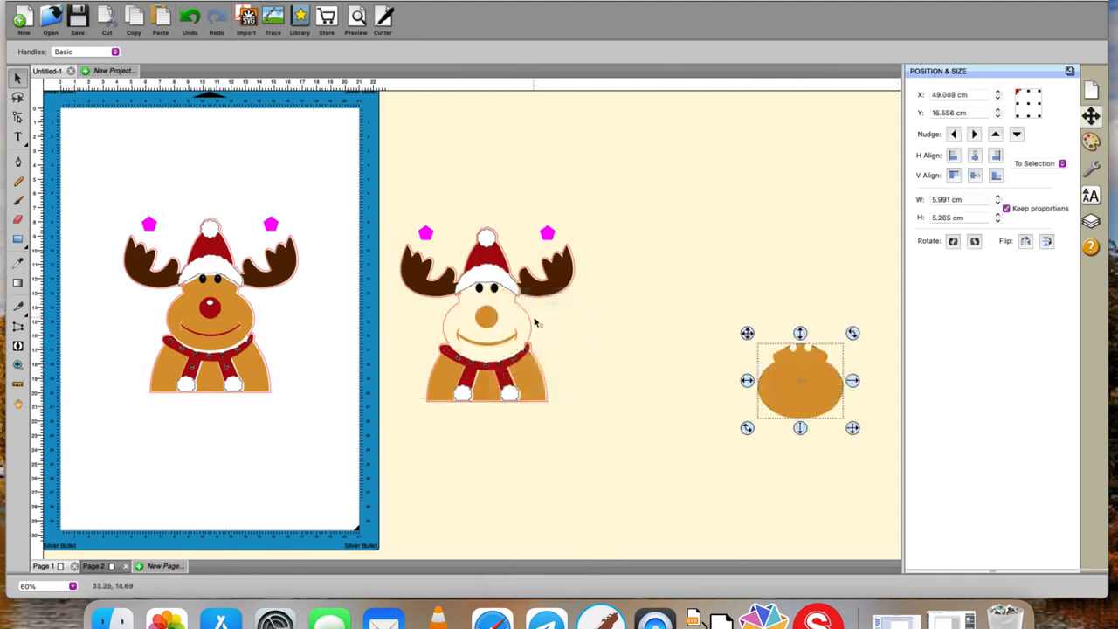
drag(534, 322, 769, 240)
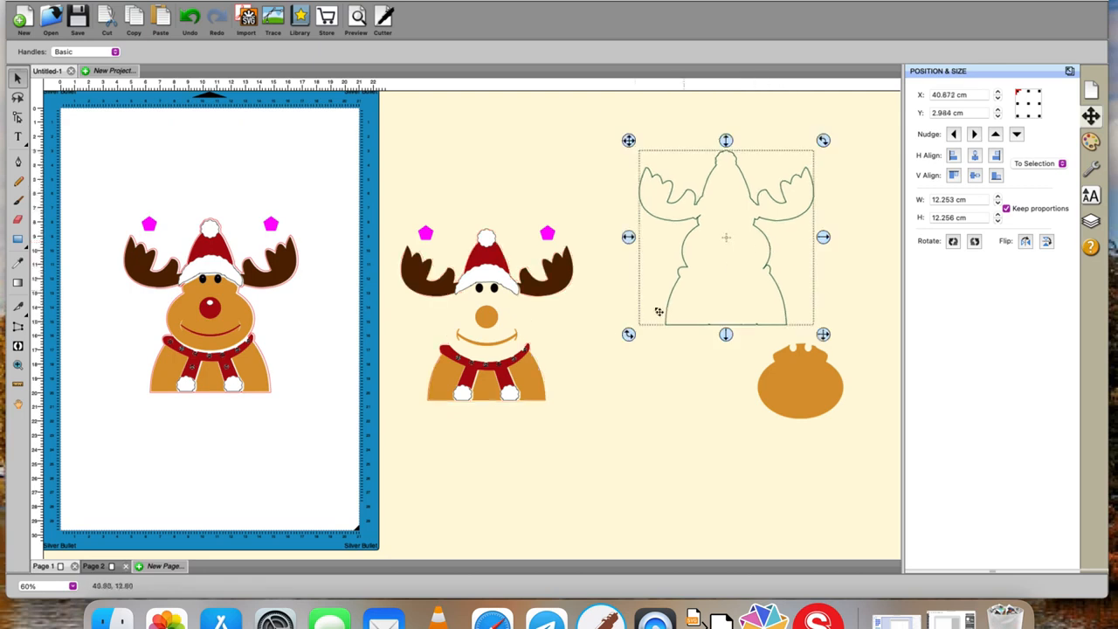
drag(531, 382, 758, 395)
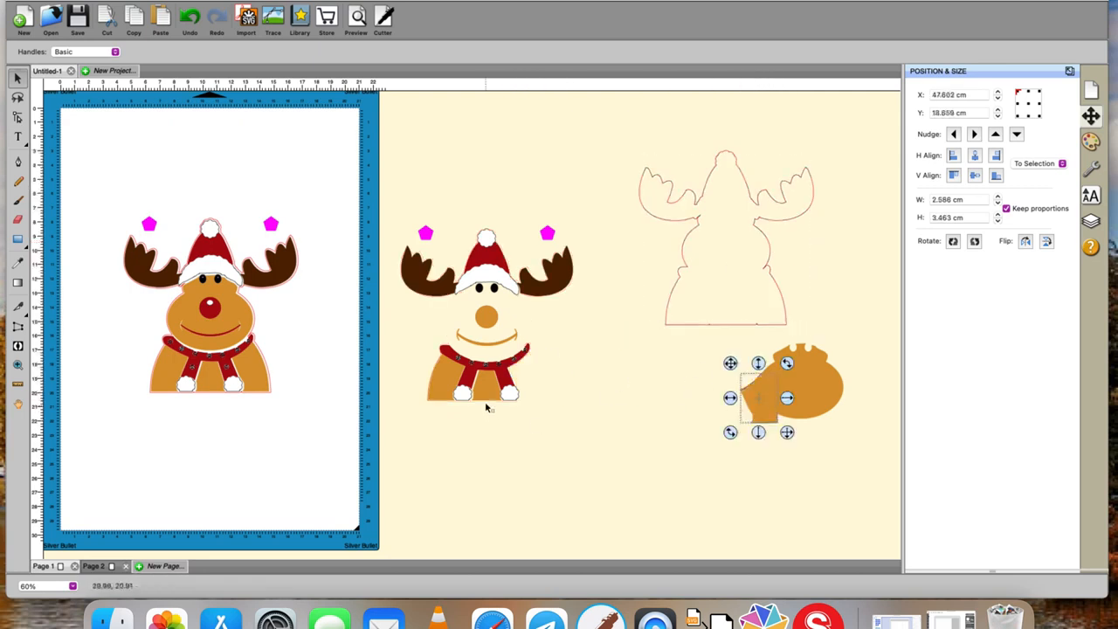